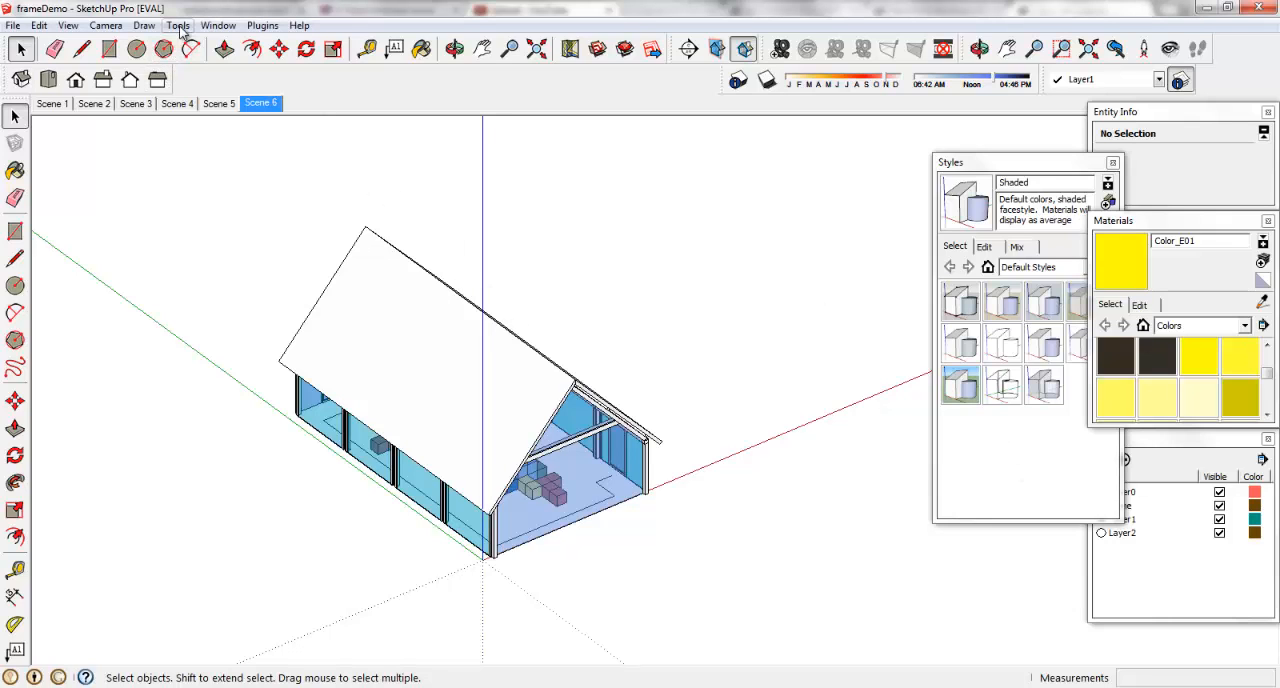
Make sure the Advanced Camera Tools toolbar is enabled and create a camera named Camera 1.
left_click(67, 25)
left_click(92, 41)
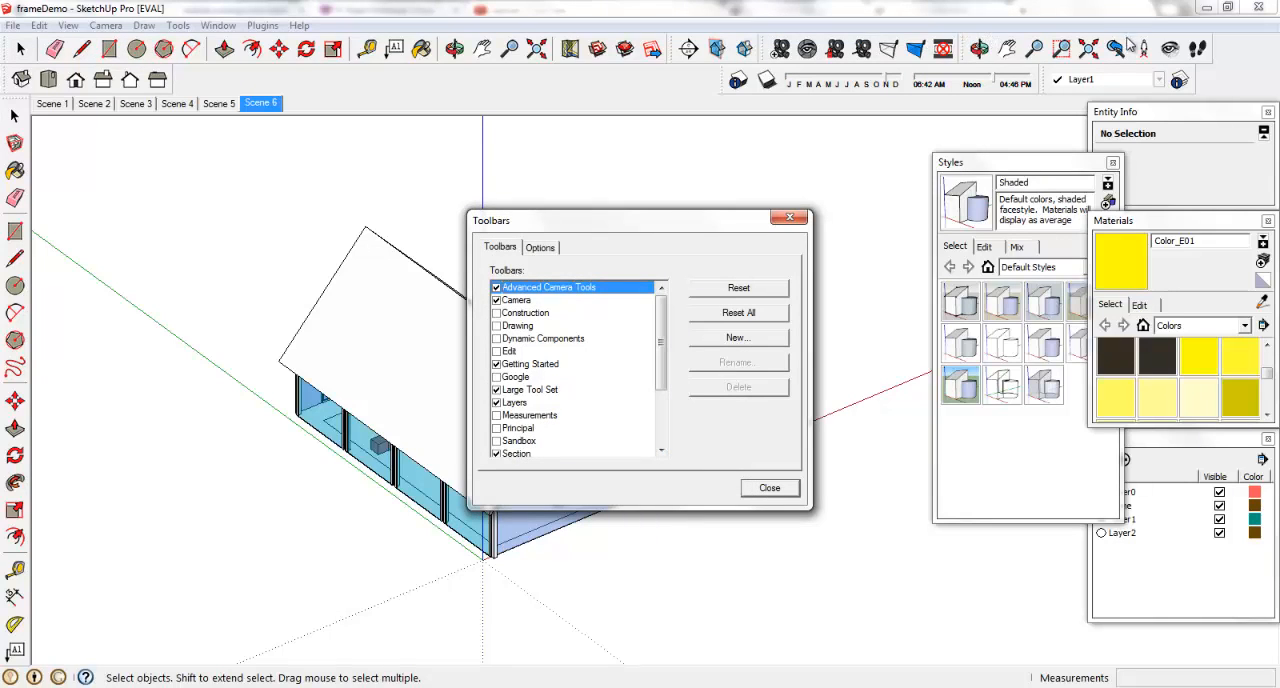
left_click(770, 488)
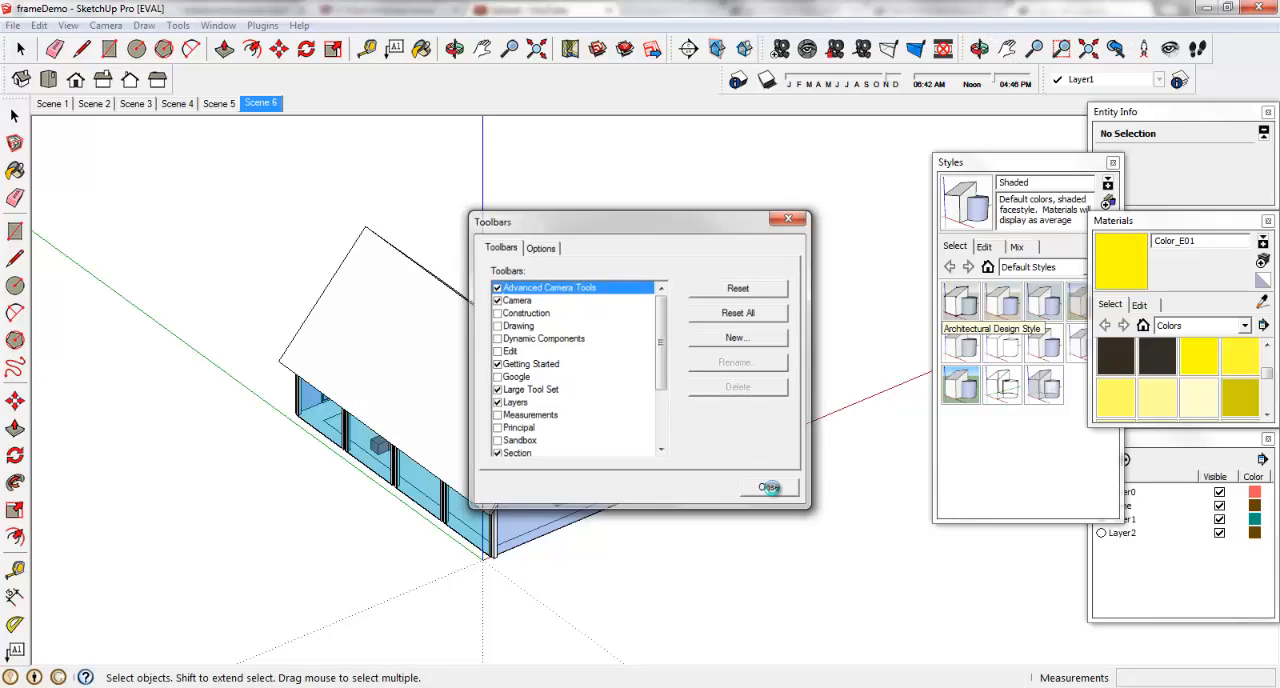
left_click(781, 48)
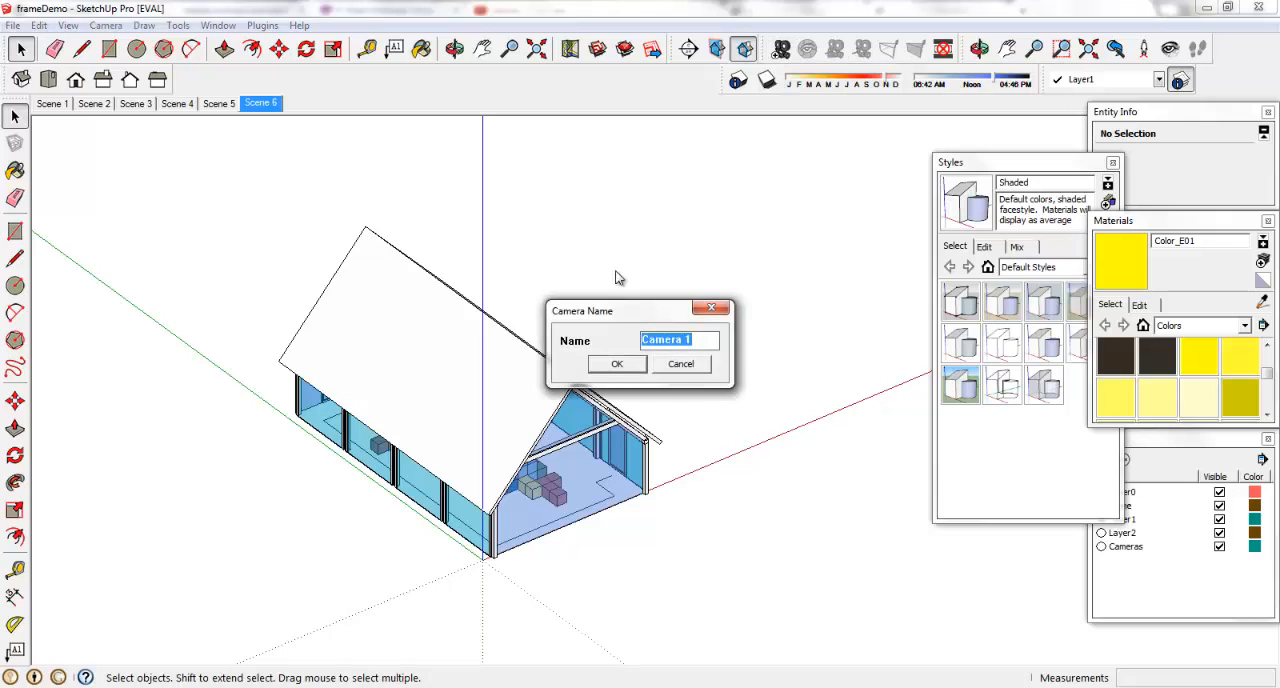
left_click(618, 364)
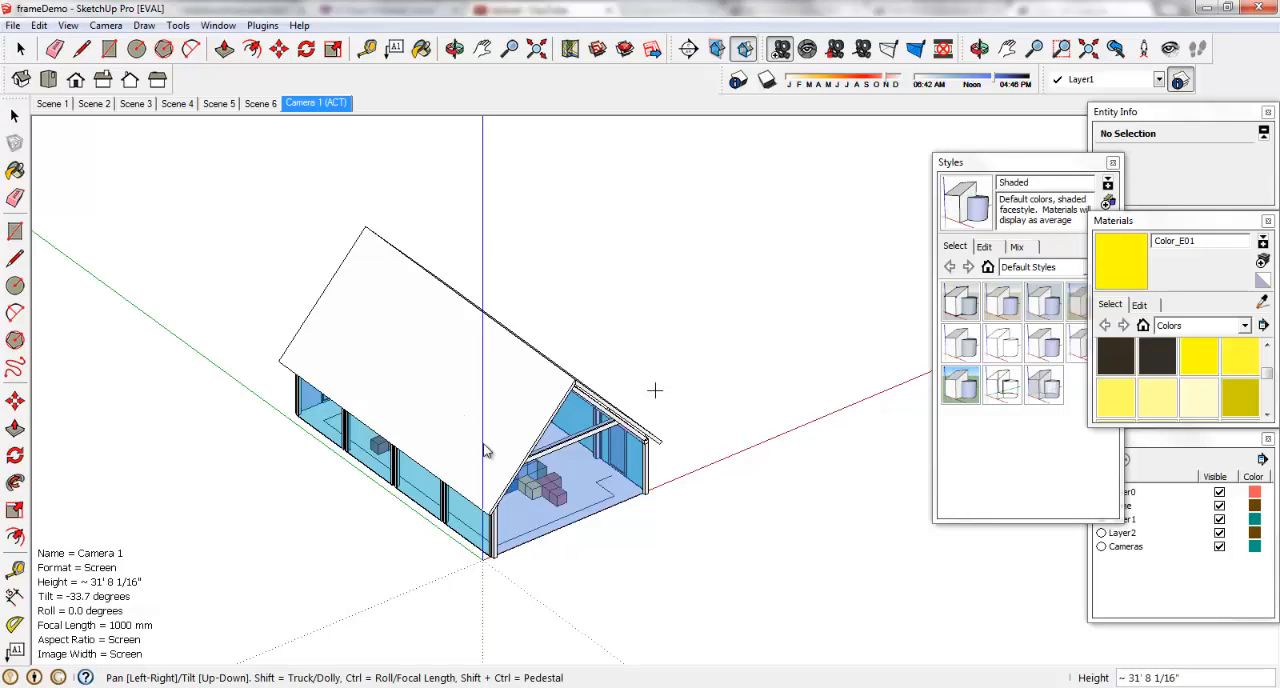
Aim Camera 1 at the building's open gable end and switch the projection to Perspective.
middle_click_drag(484, 450, 355, 322)
scroll(427, 489, "up", 5)
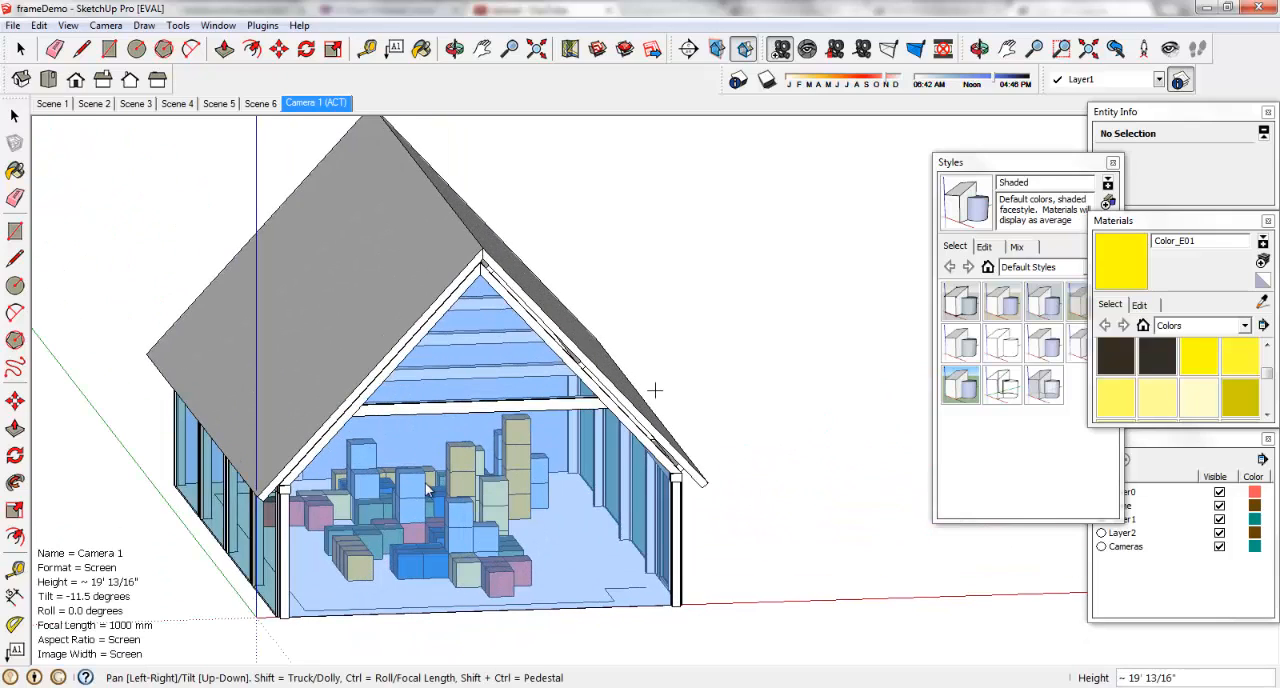
left_click(105, 25)
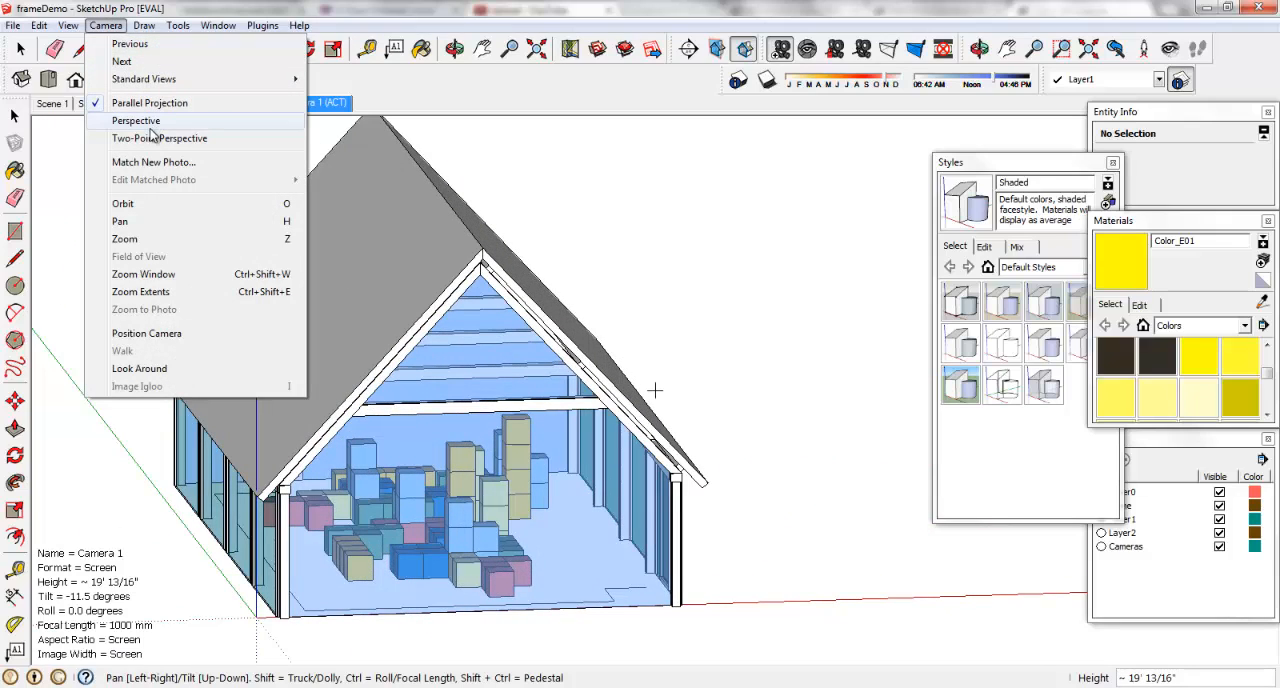
left_click(145, 122)
Move Camera 1 inside the building to face the coloured block stacks from a height of about 6' 7".
scroll(363, 453, "up", 2)
scroll(567, 465, "up", 5)
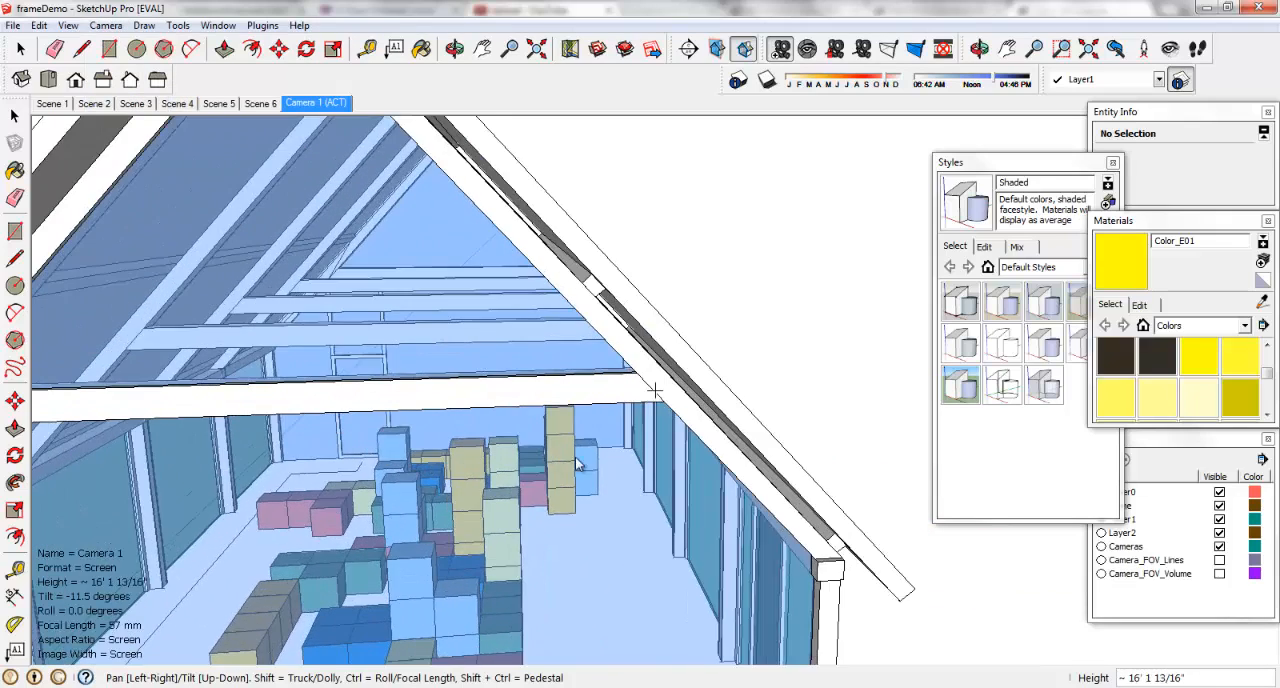
scroll(567, 465, "up", 4)
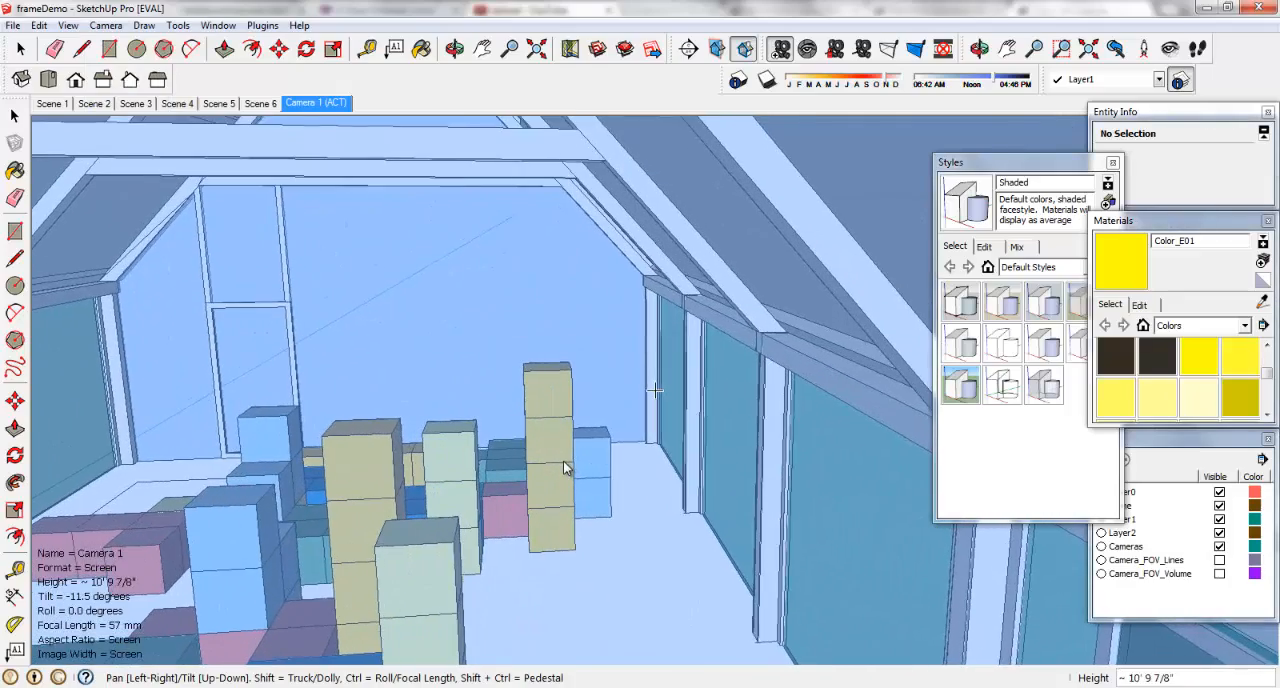
scroll(565, 468, "up", 5)
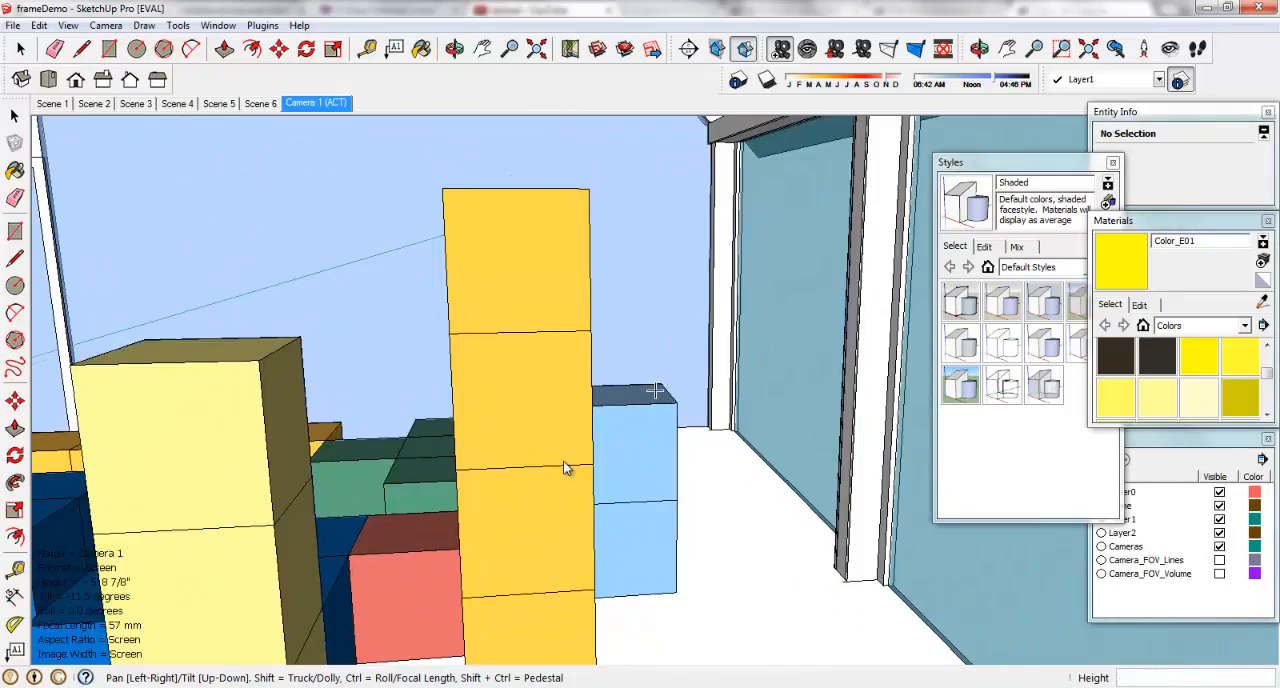
scroll(565, 468, "down", 2)
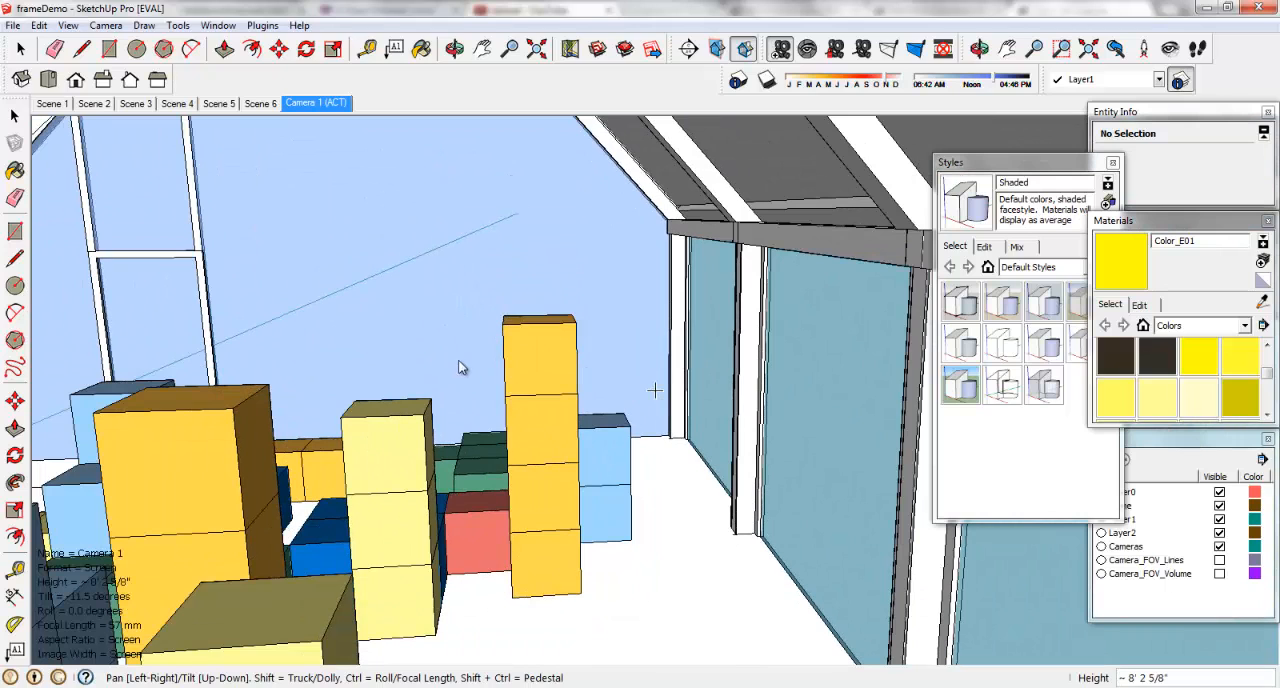
middle_click_drag(458, 367, 400, 430)
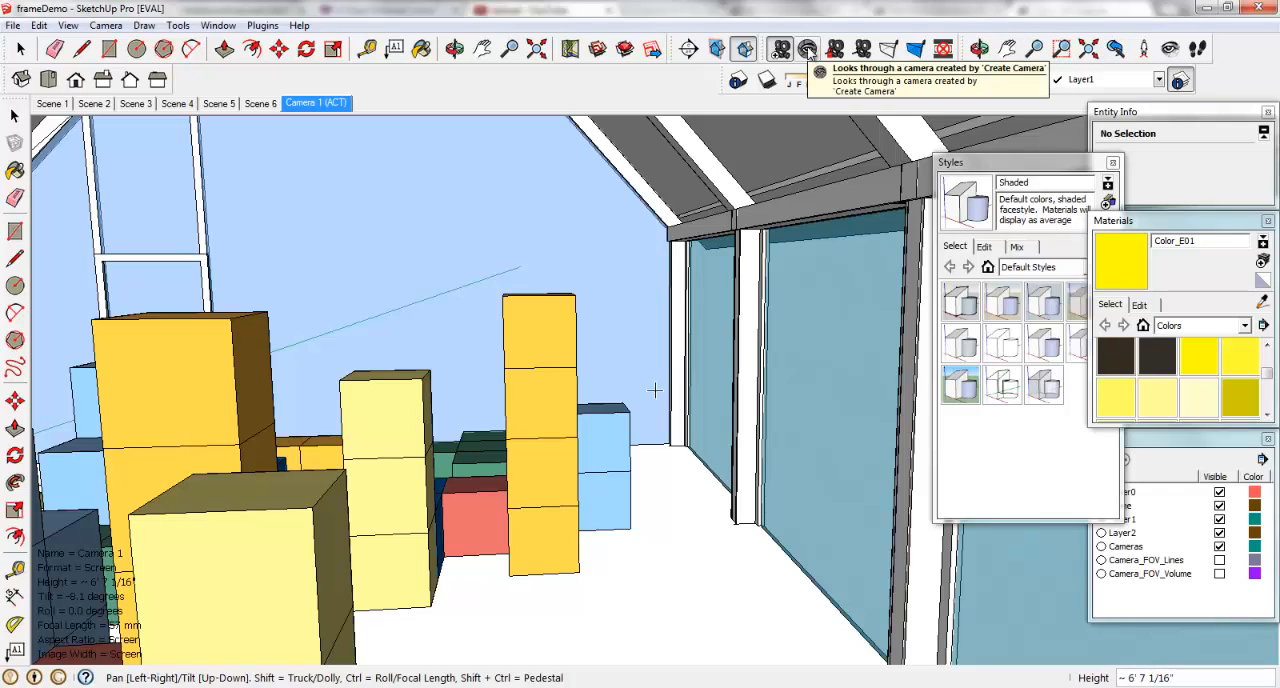
Turn the camera in place with Look Around so the opposite glass wall and all the block stacks are in view.
left_click(808, 50)
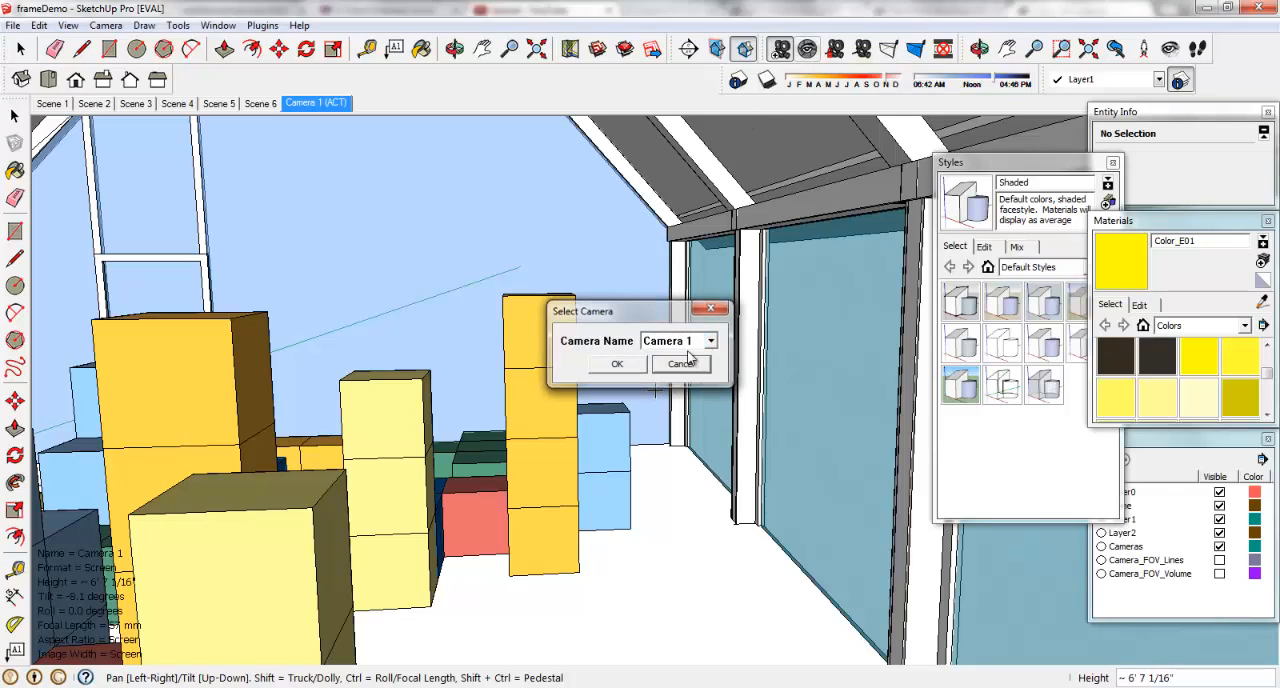
left_click(681, 364)
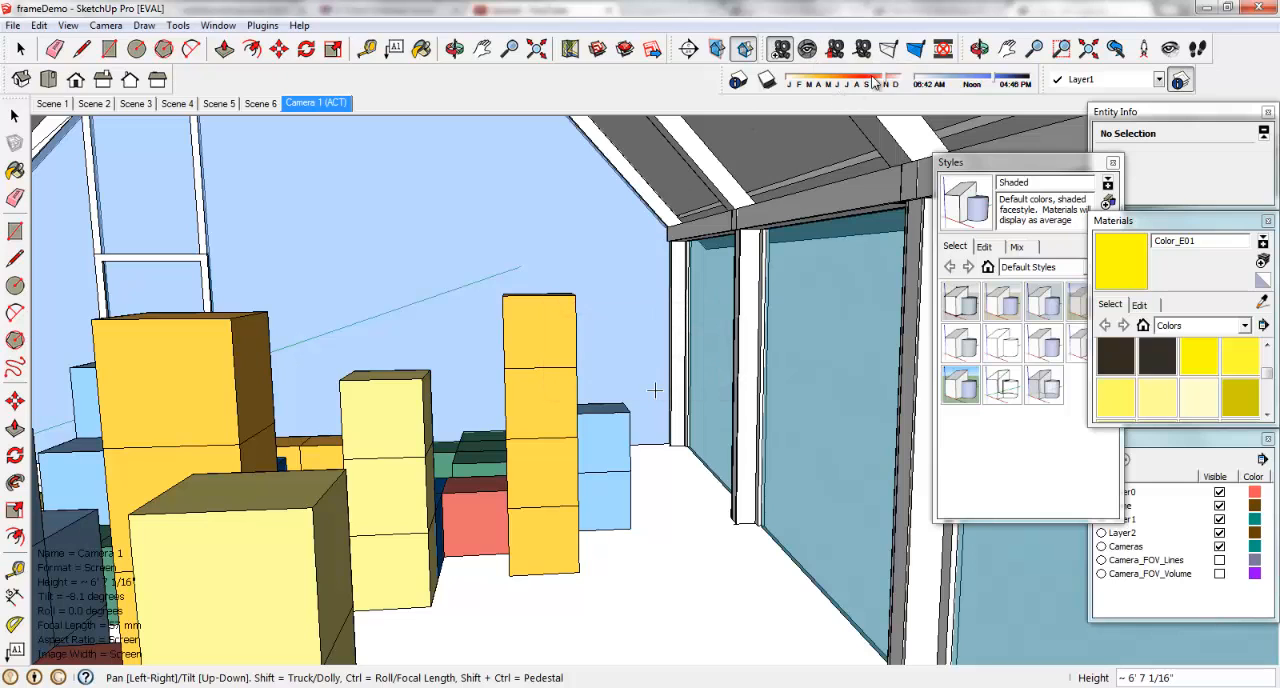
left_click(1172, 50)
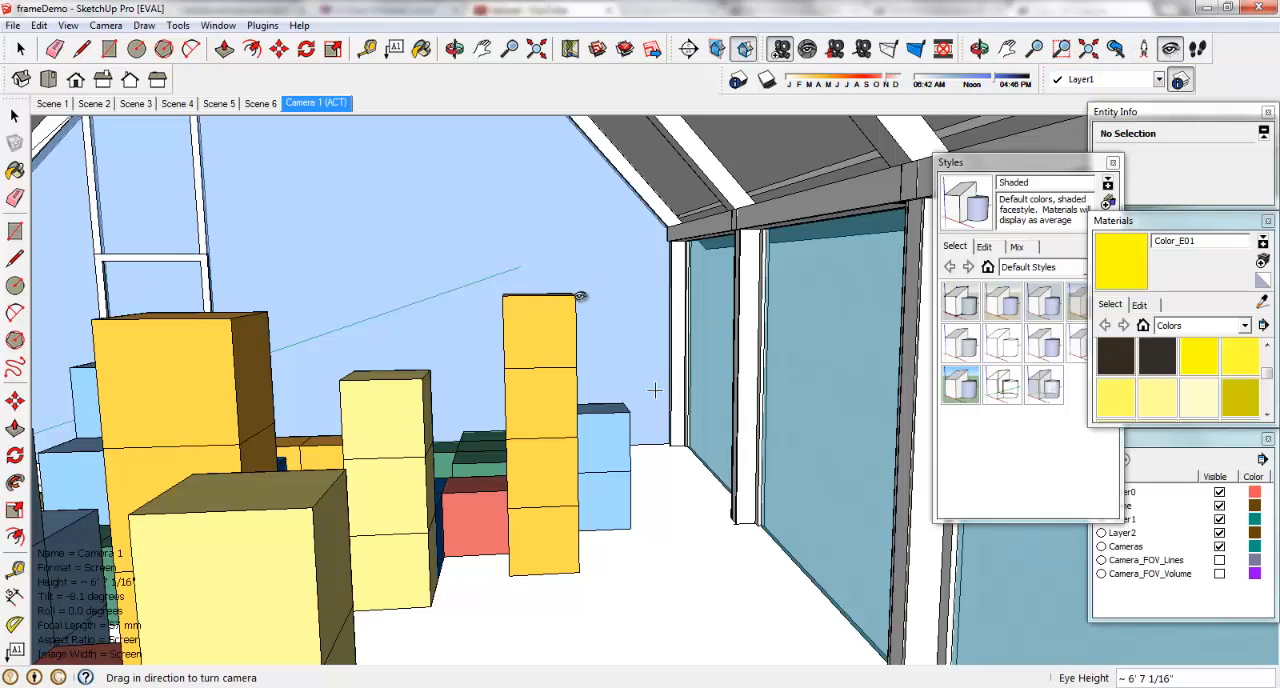
left_click_drag(367, 389, 124, 377)
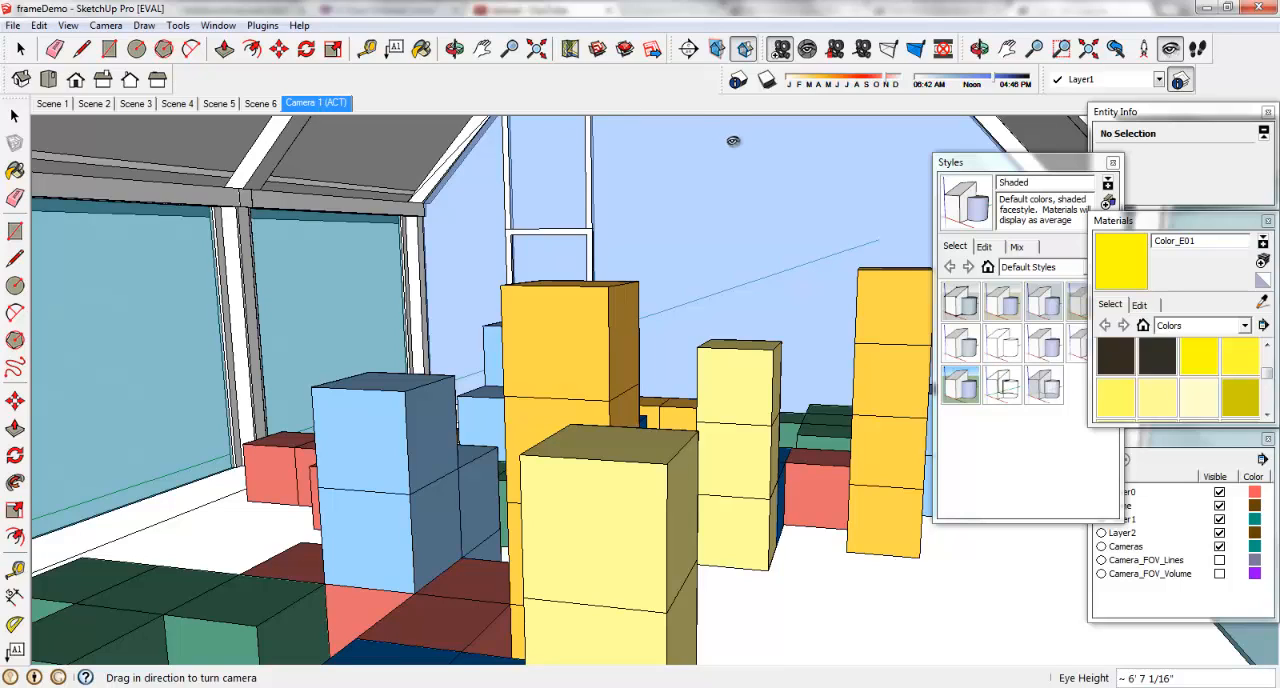
Widen the camera's field of view to about 91 degrees and fine-tune its direction with Look Around.
left_click(112, 27)
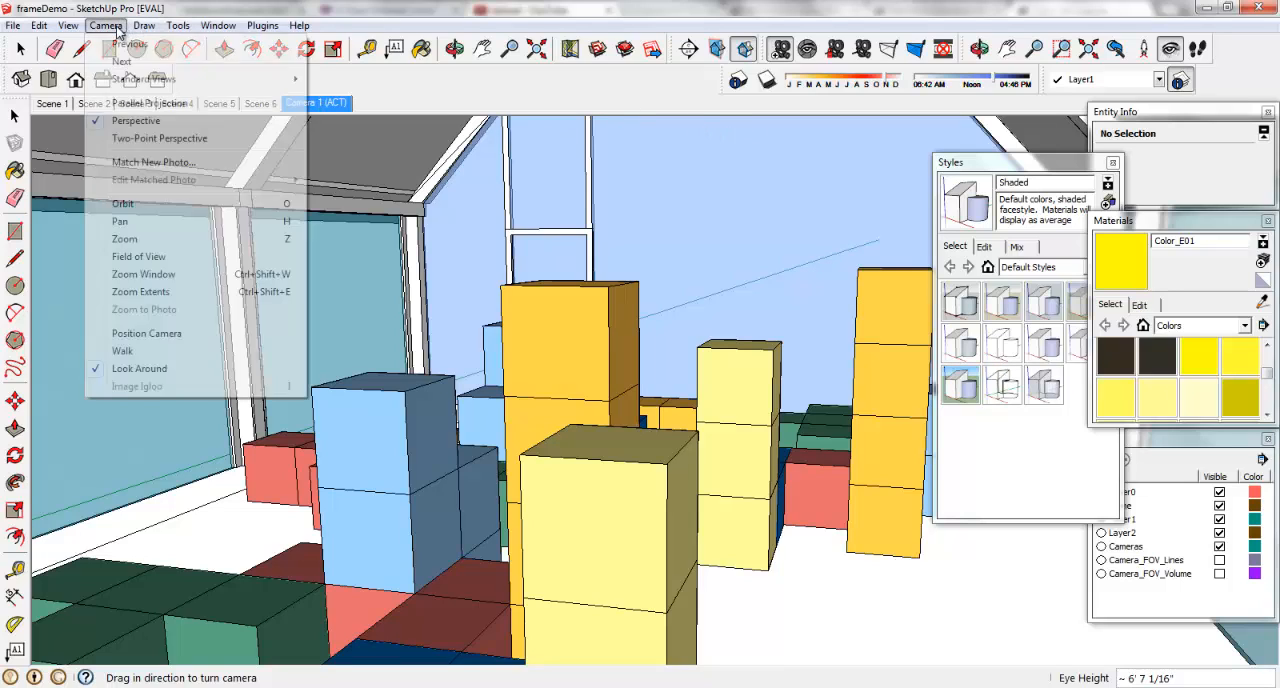
left_click(141, 257)
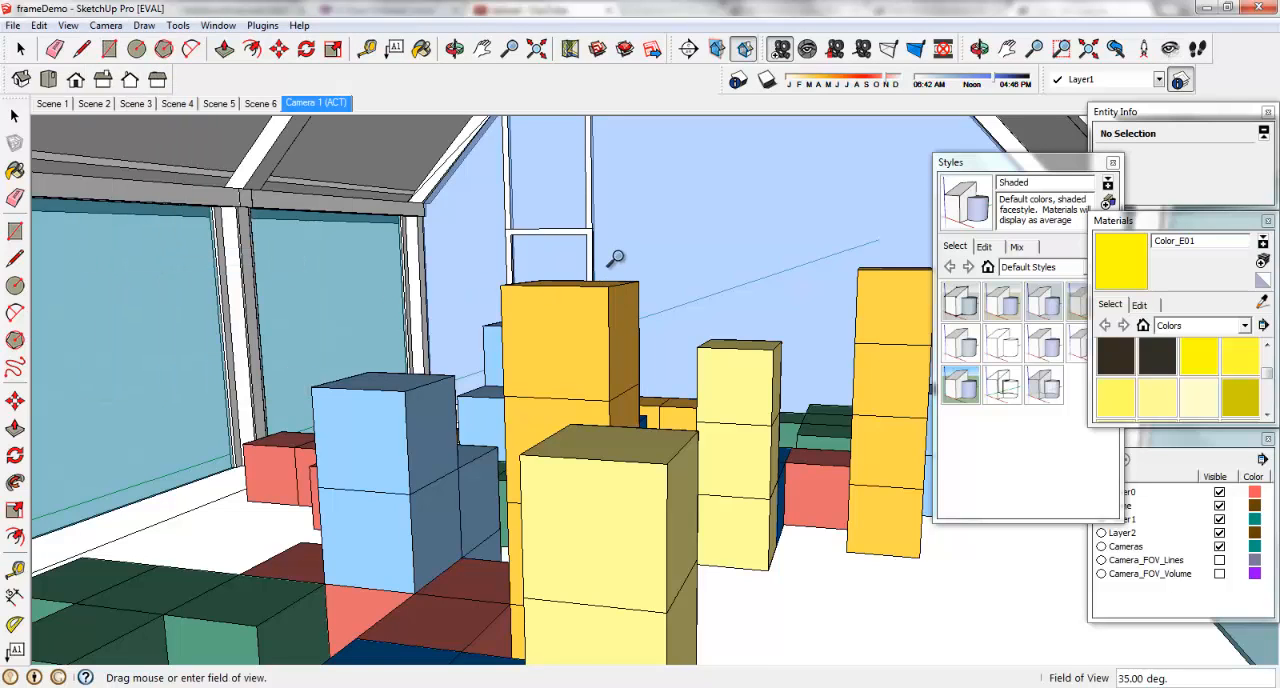
left_click_drag(615, 258, 624, 300)
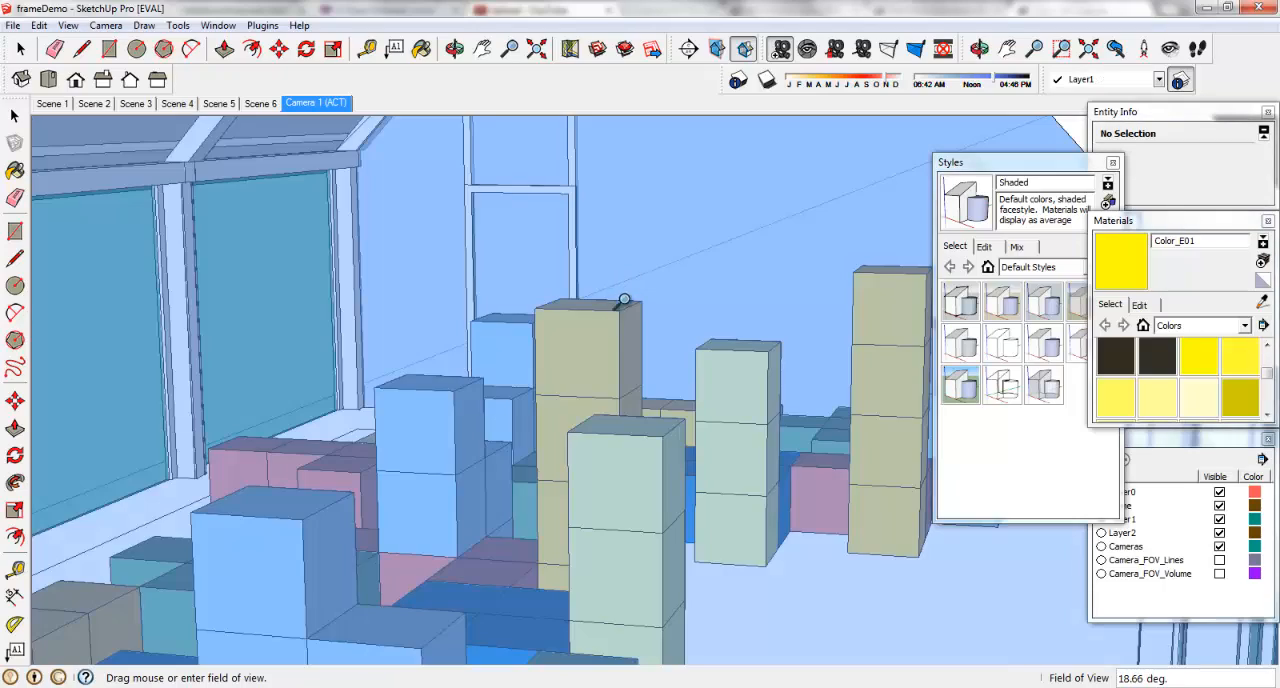
left_click_drag(586, 423, 520, 684)
left_click_drag(604, 387, 592, 458)
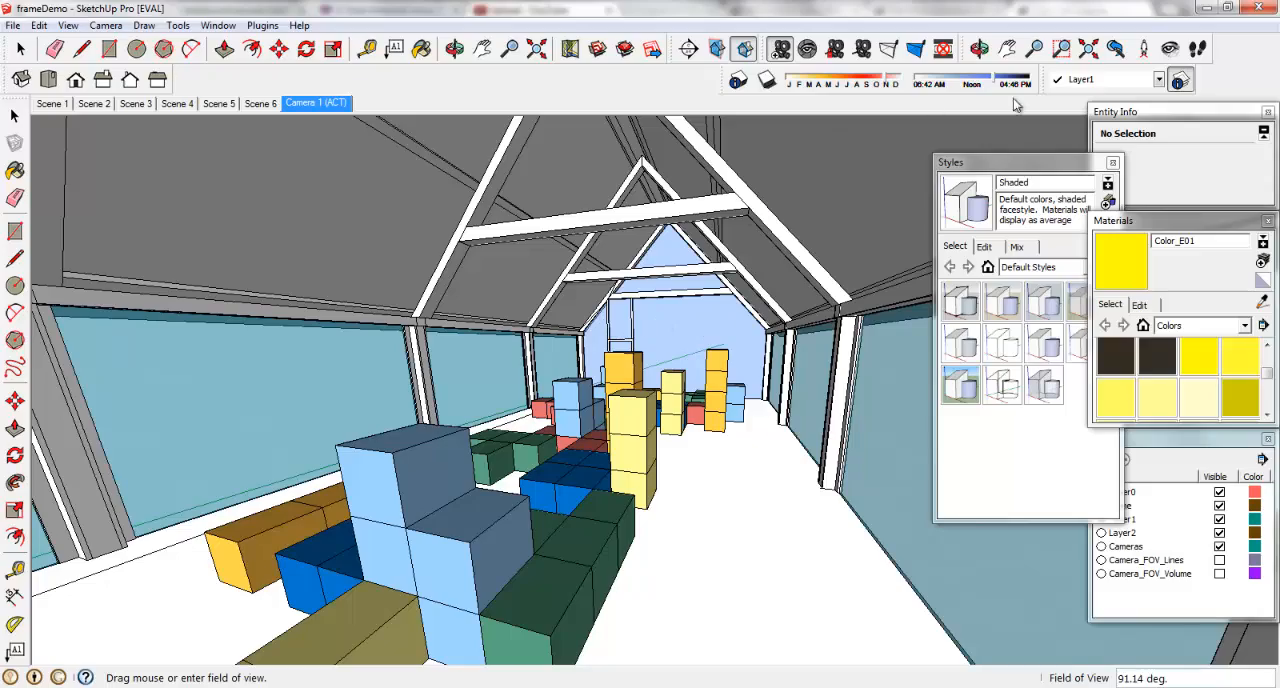
left_click(1170, 48)
left_click_drag(670, 363, 702, 313)
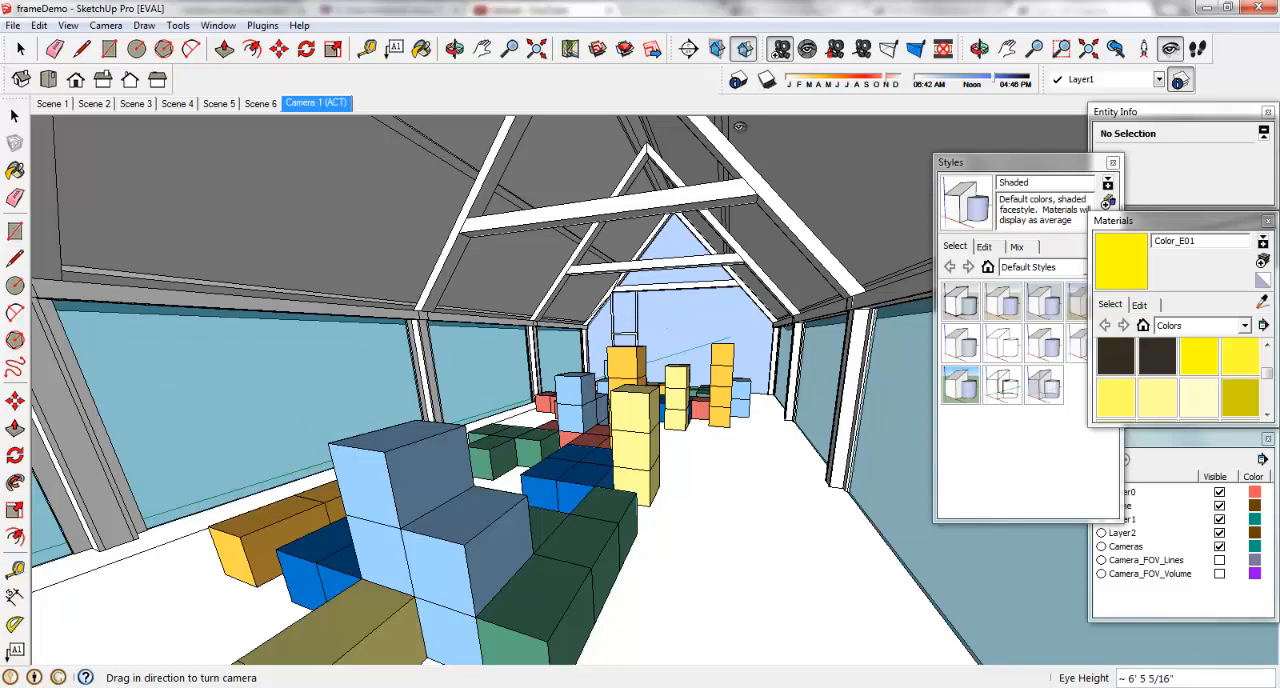
Show shadows for an early January afternoon and update the Camera 1 scene with the new view.
left_click(767, 79)
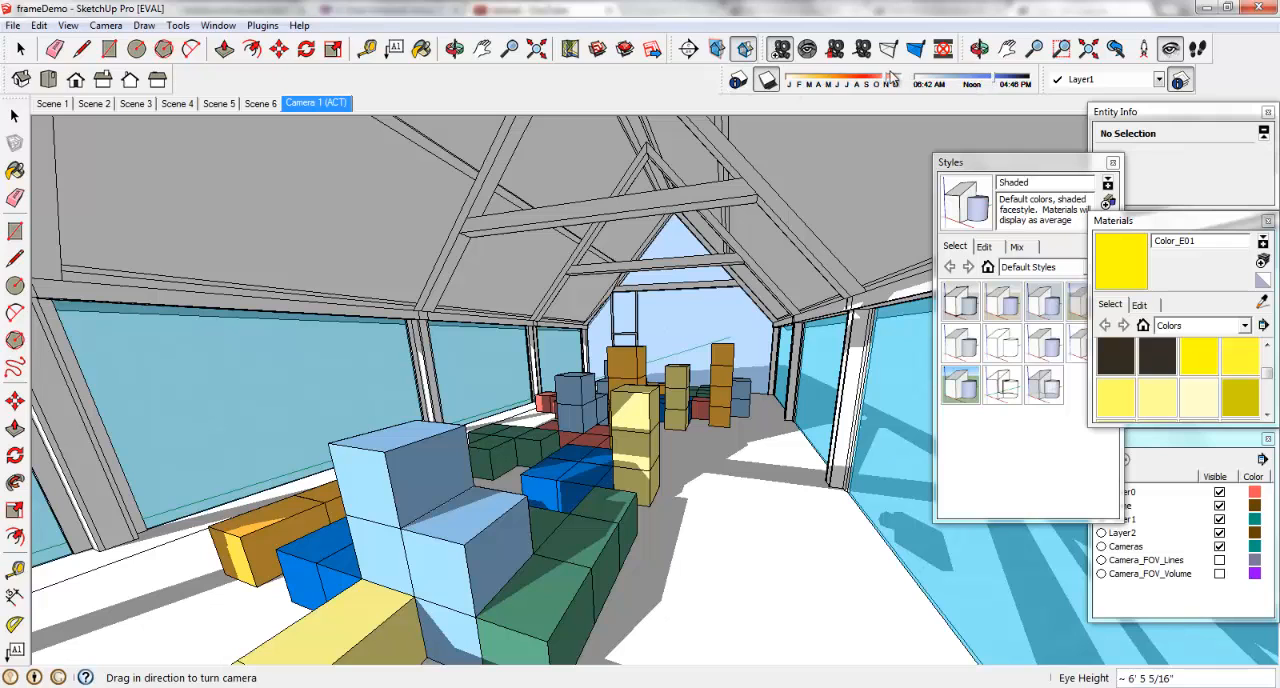
left_click_drag(889, 82, 798, 87)
left_click(767, 79)
left_click(767, 79)
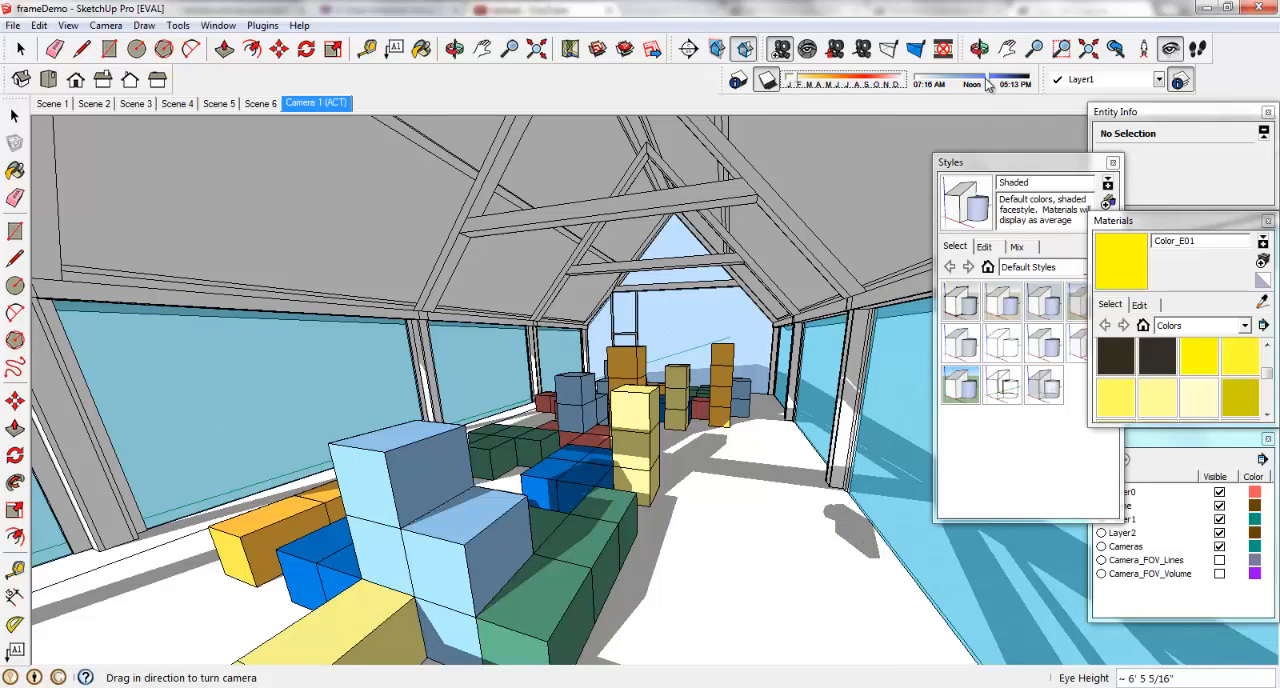
mouse_move(987, 85)
left_mouse_down()
mouse_move(927, 88)
mouse_move(996, 101)
left_mouse_up()
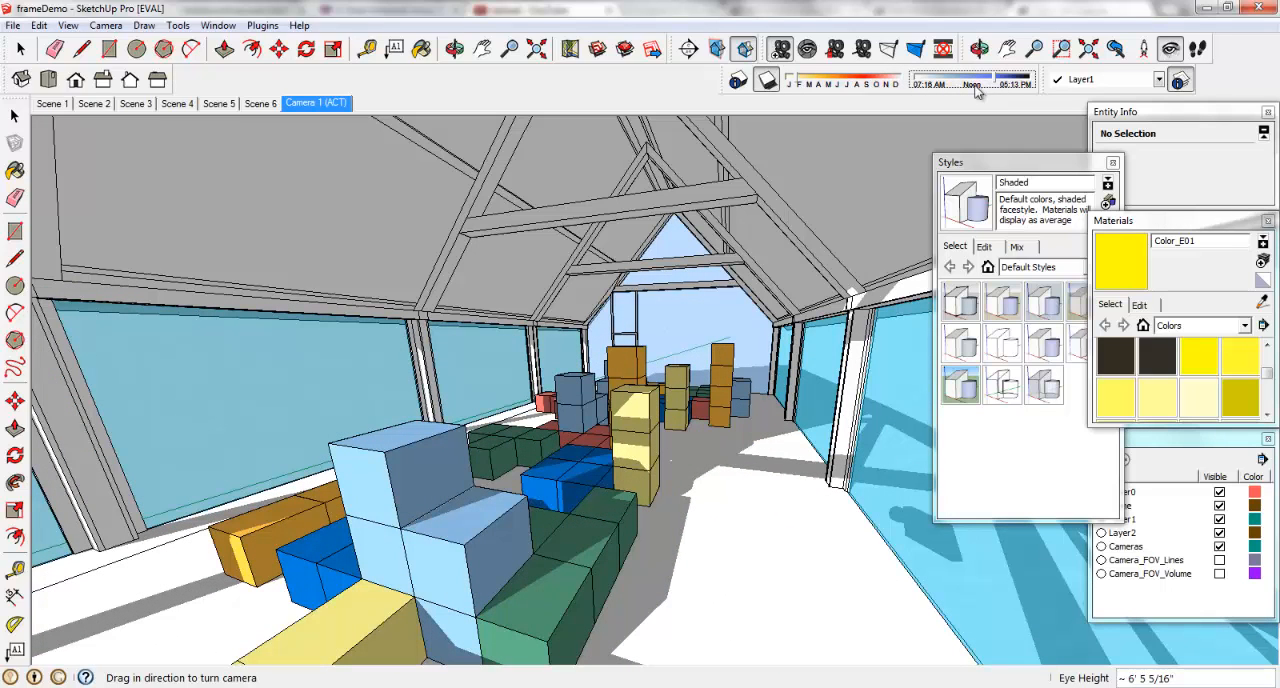
right_click(310, 105)
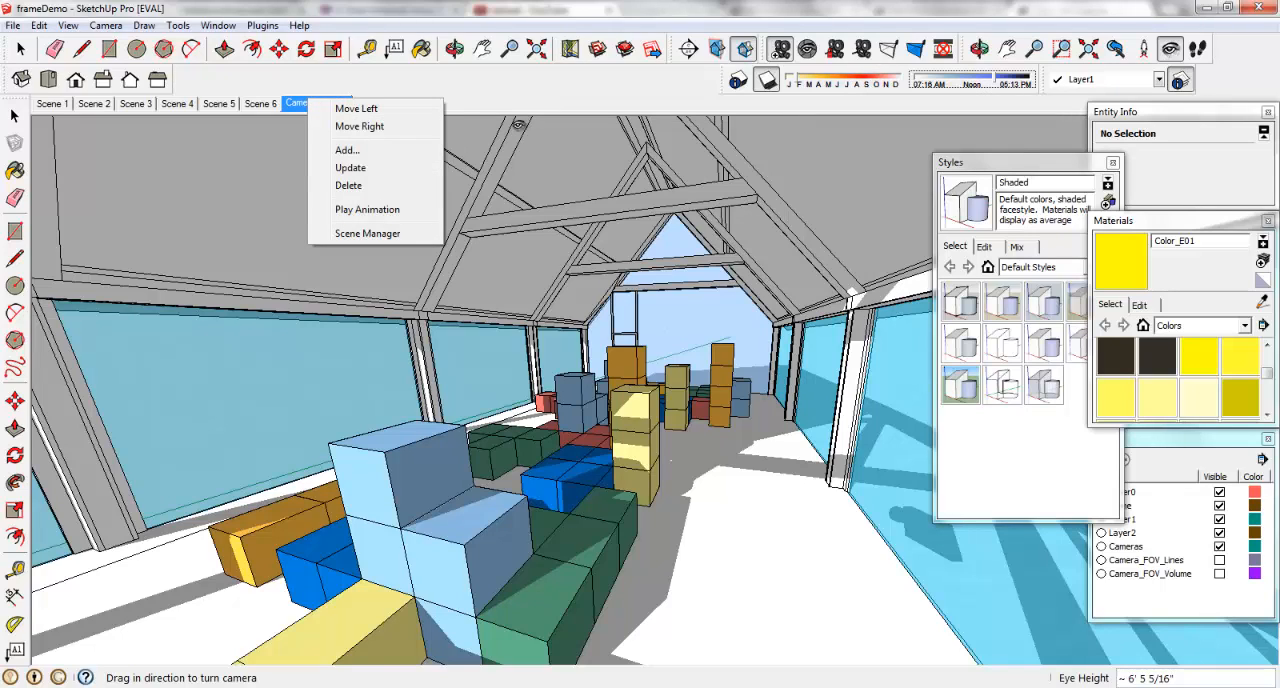
left_click(350, 167)
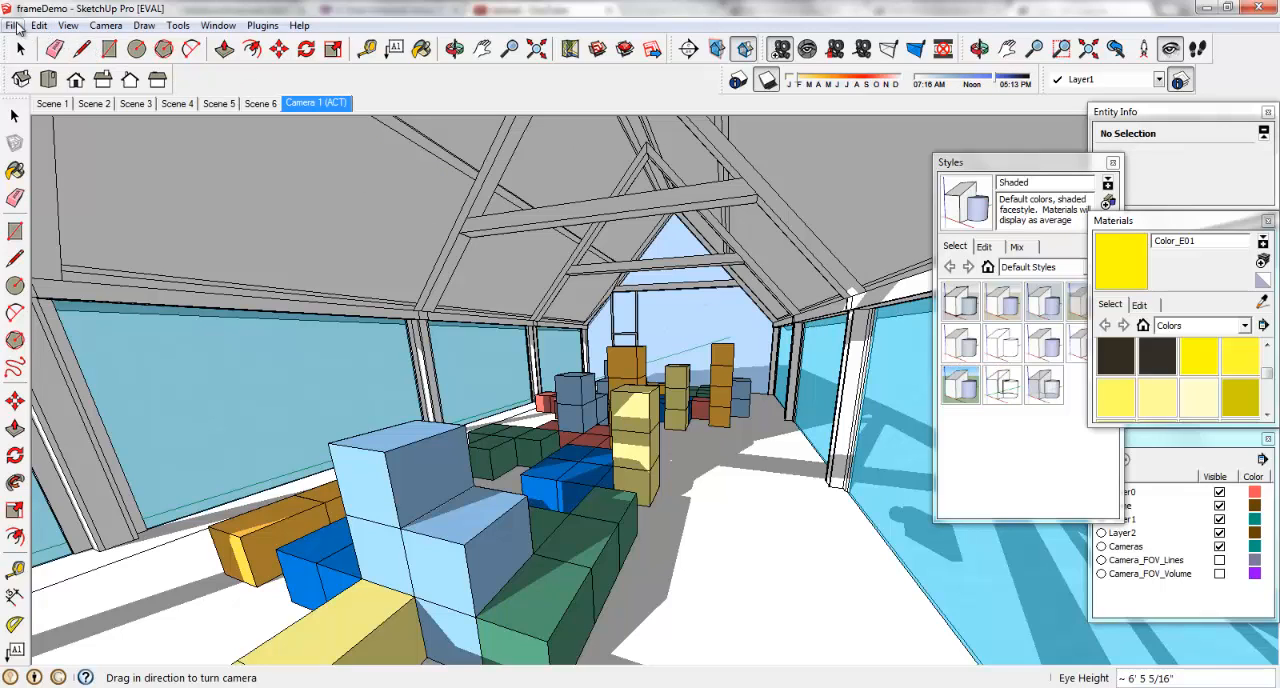
Try to hide the Camera 1 group in the front view of Scene 4.
left_click(262, 104)
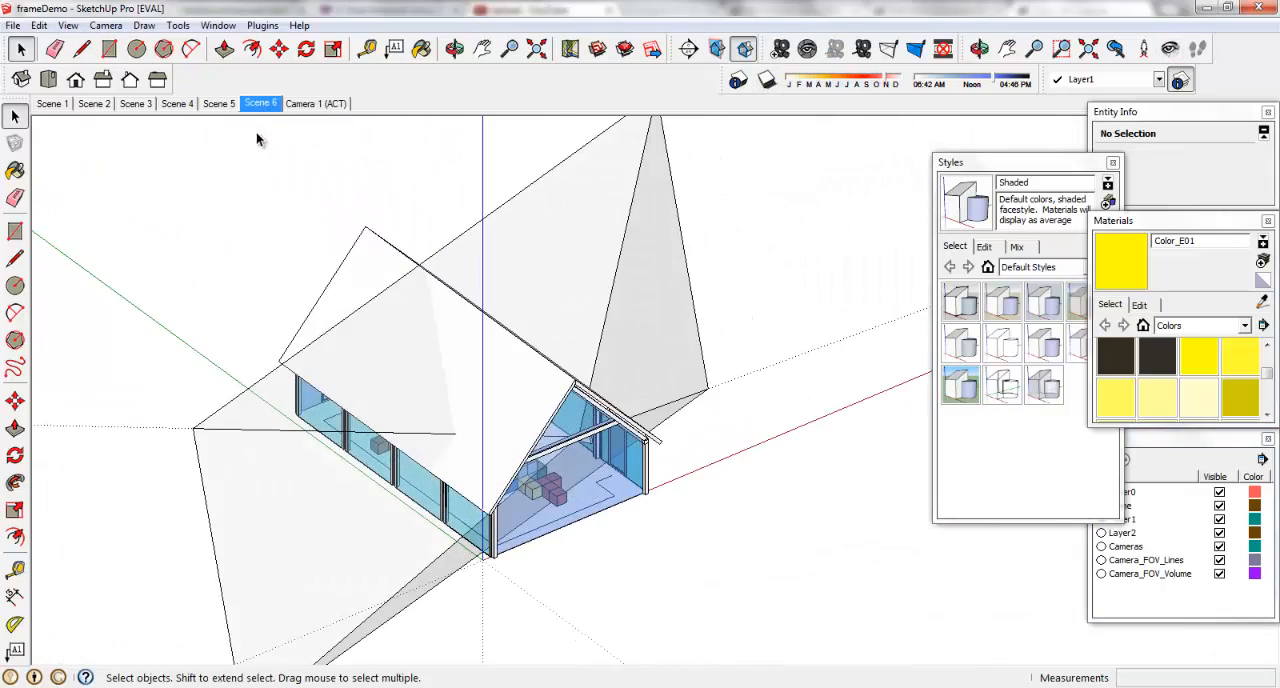
left_click(220, 104)
left_click(177, 104)
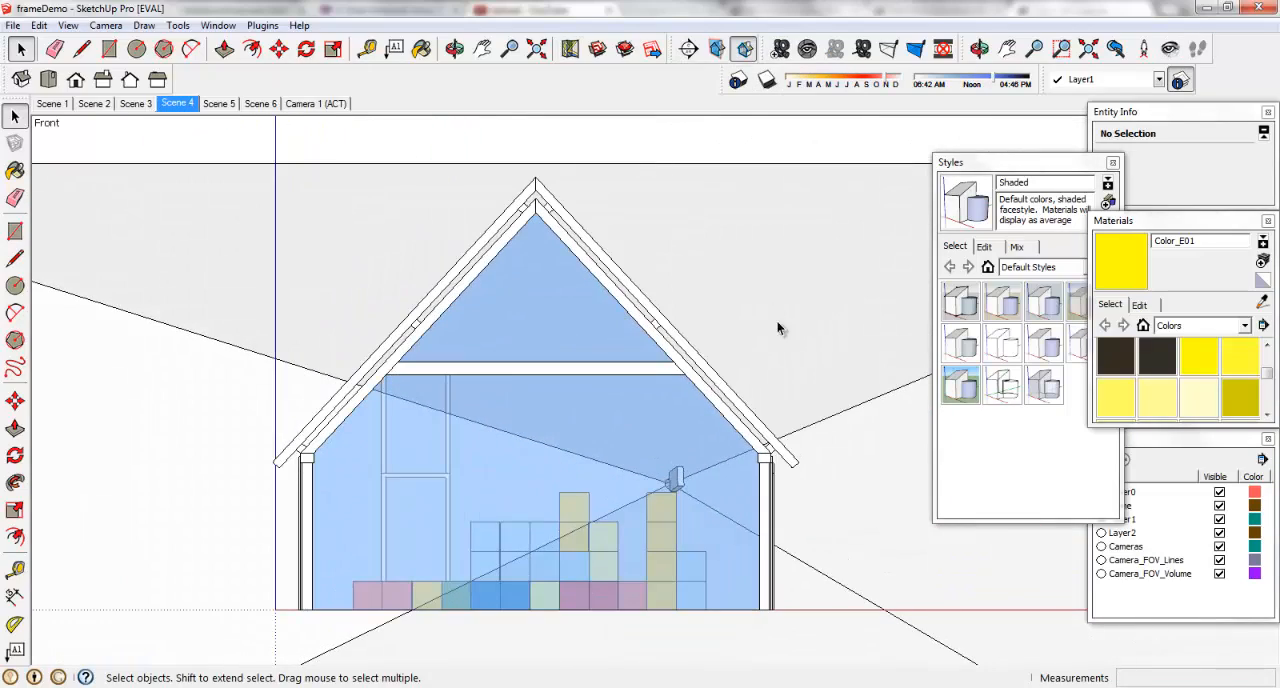
left_click(791, 165)
right_click(791, 165)
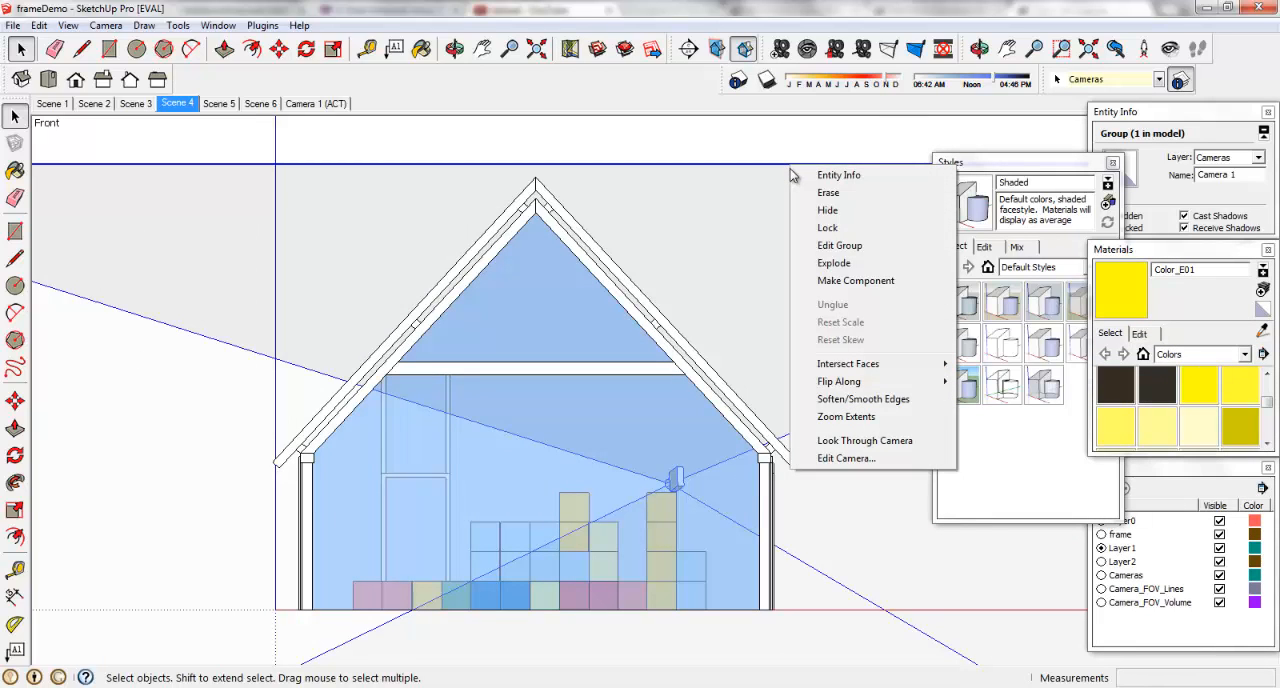
left_click(827, 210)
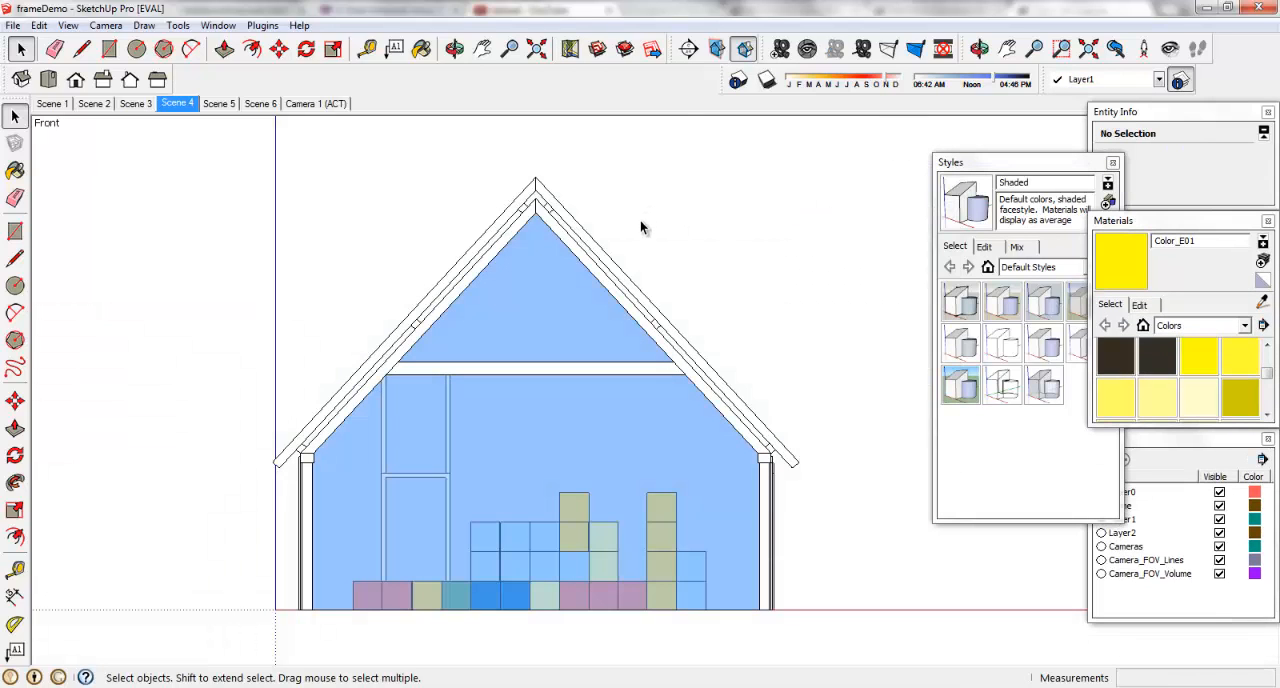
After checking Scene 5, hide the Camera 1 group in Scene 4 and update that scene.
left_click(220, 103)
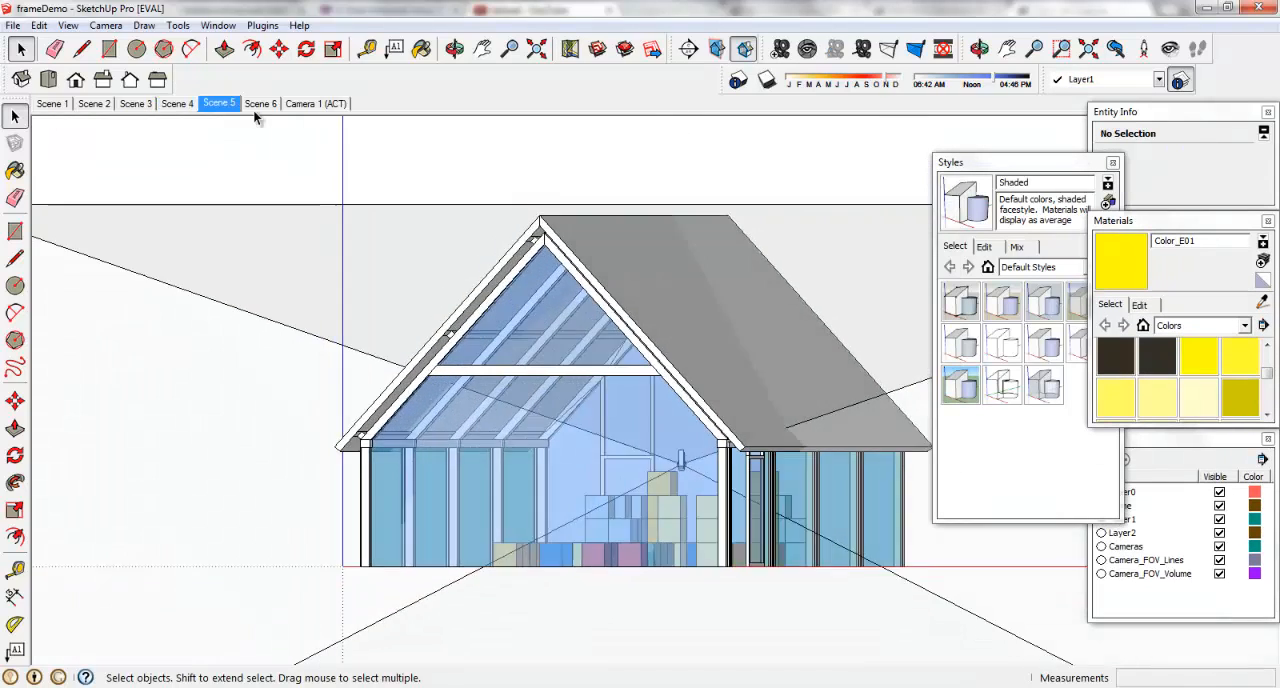
left_click(177, 103)
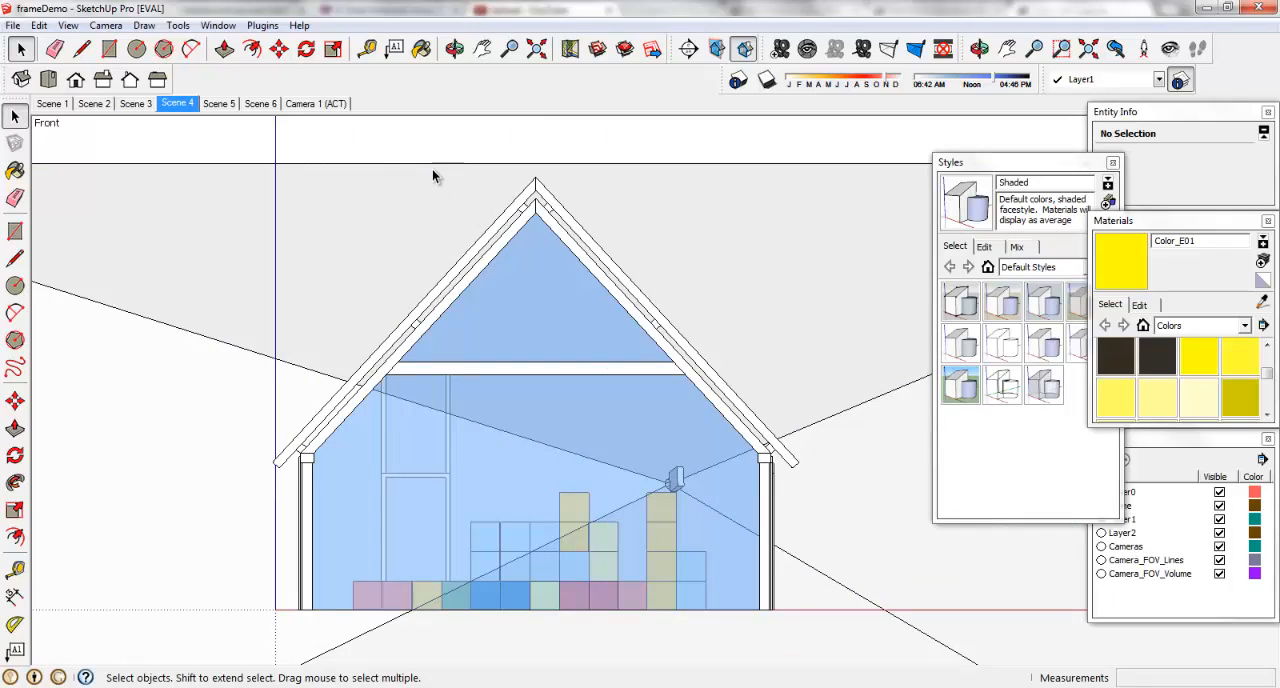
left_click(432, 164)
right_click(432, 164)
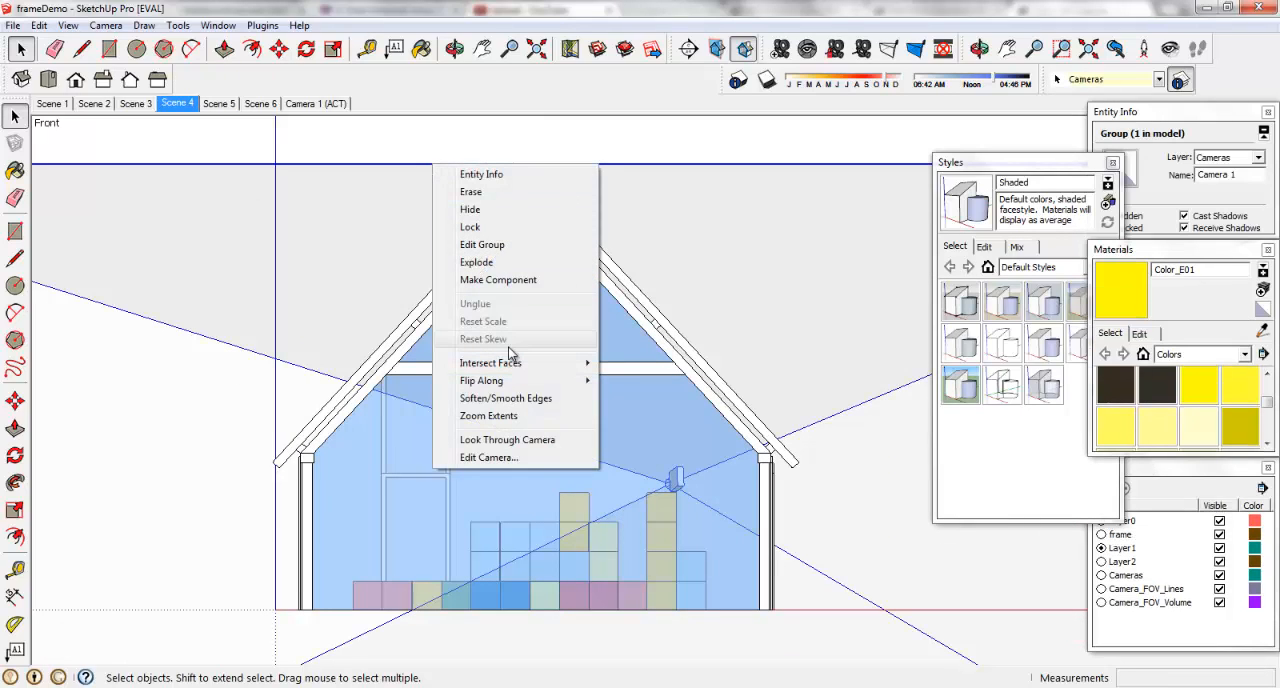
left_click(488, 210)
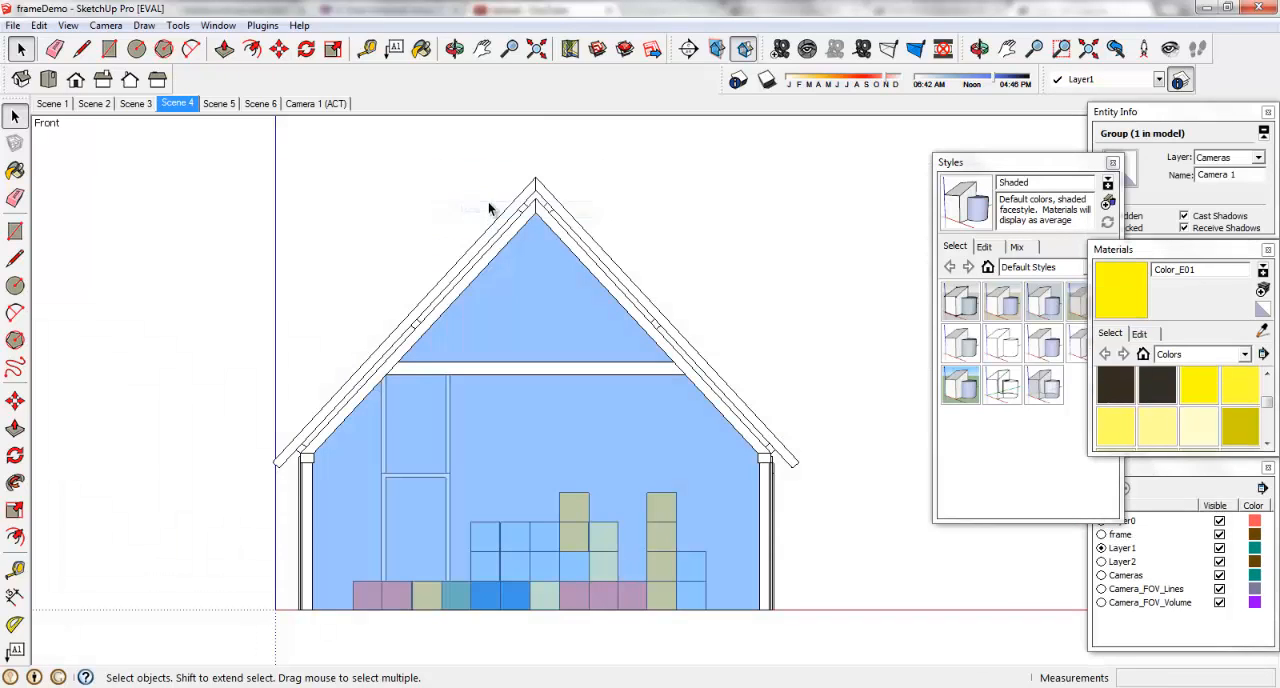
right_click(180, 113)
left_click(229, 171)
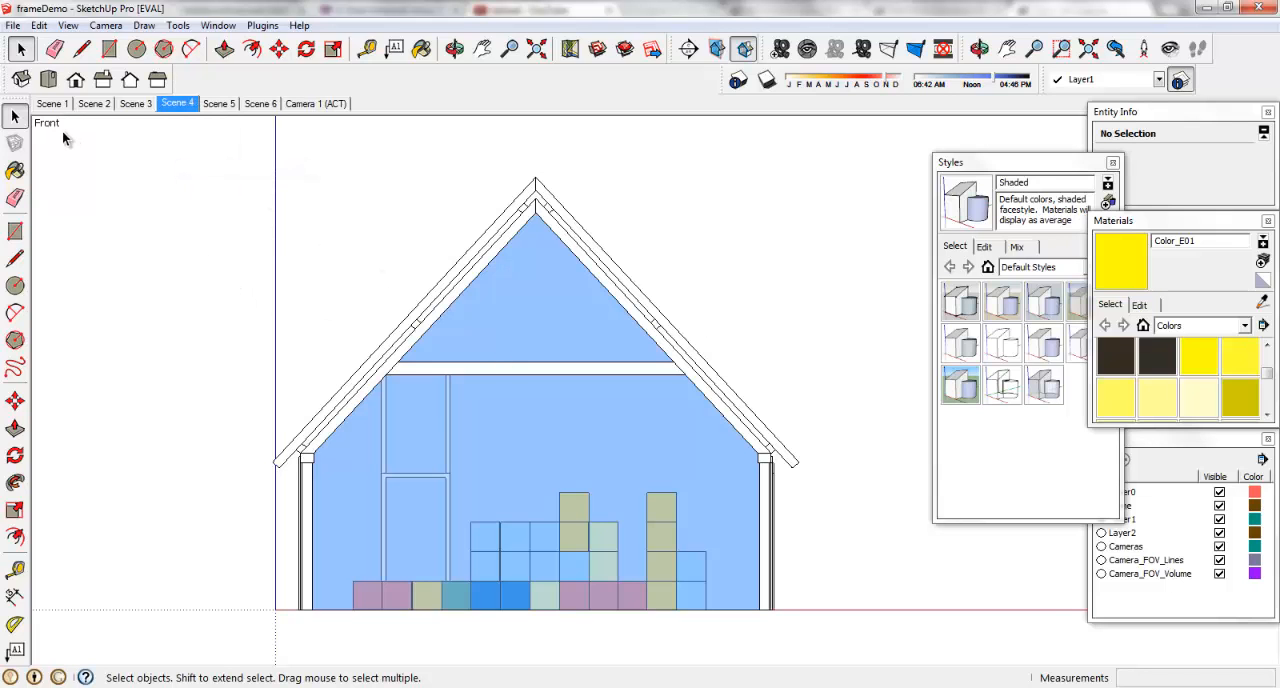
Go through Scenes 1 to 5 in order to check where the camera object still shows.
left_click(55, 104)
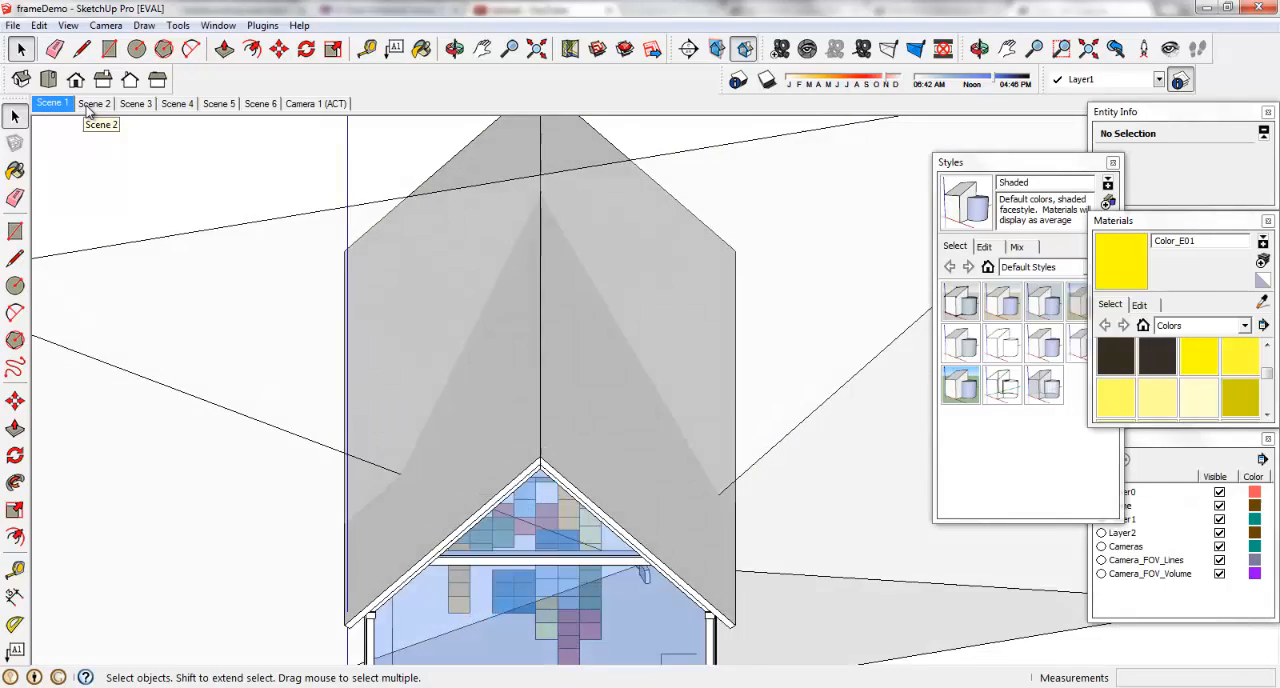
left_click(92, 105)
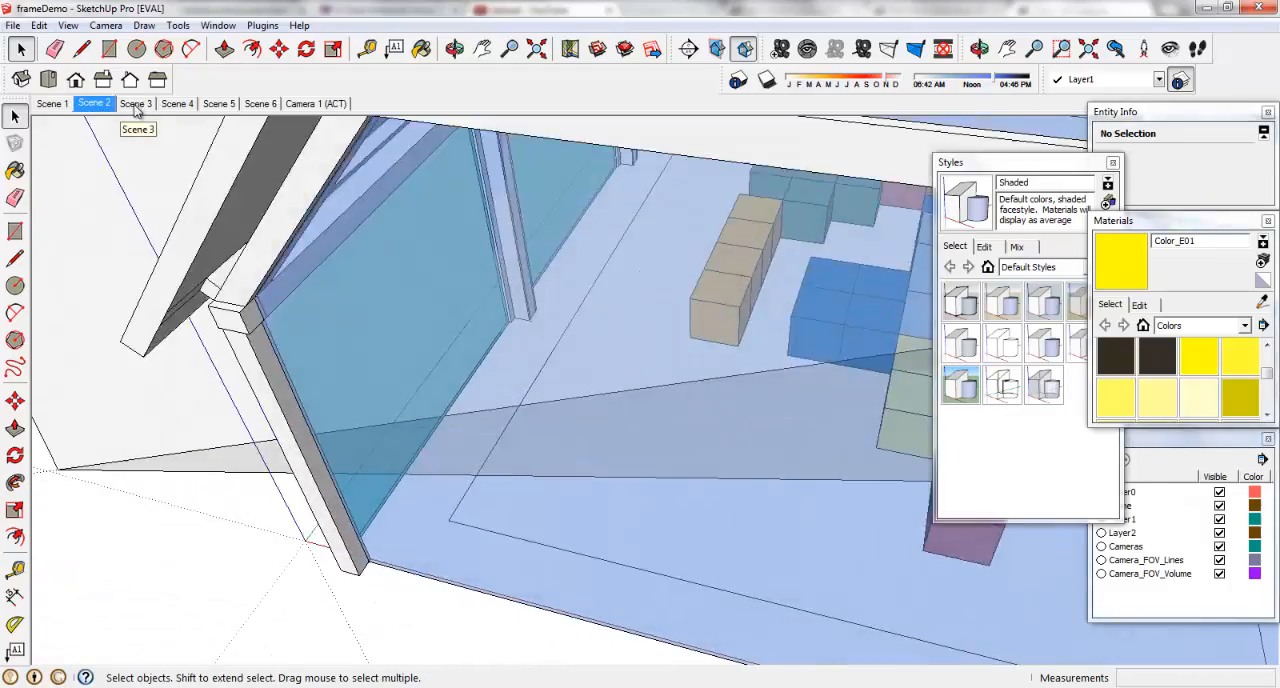
left_click(136, 104)
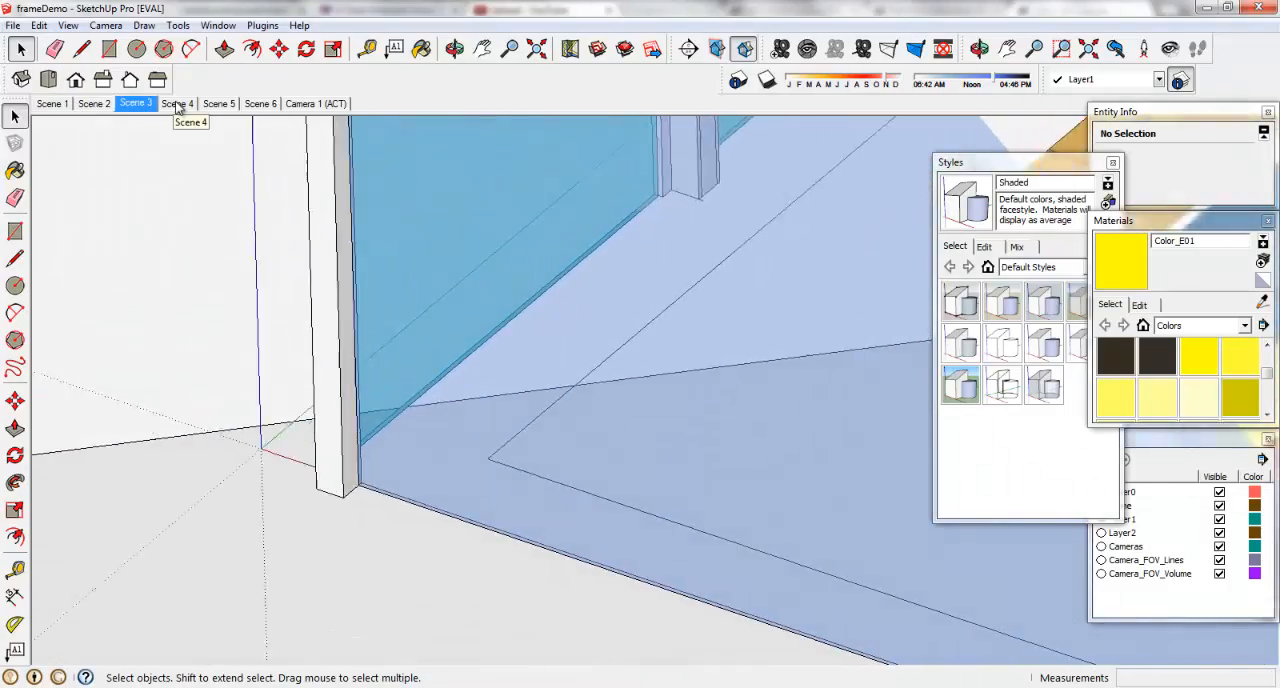
left_click(177, 104)
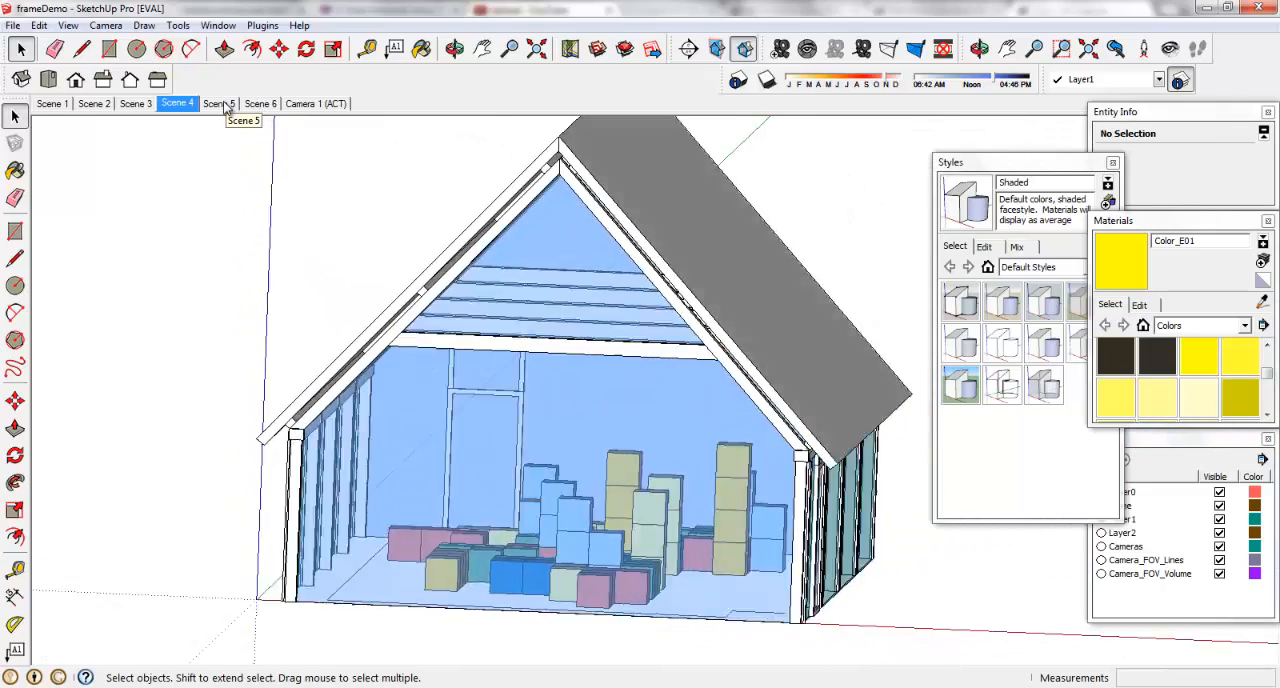
left_click(224, 105)
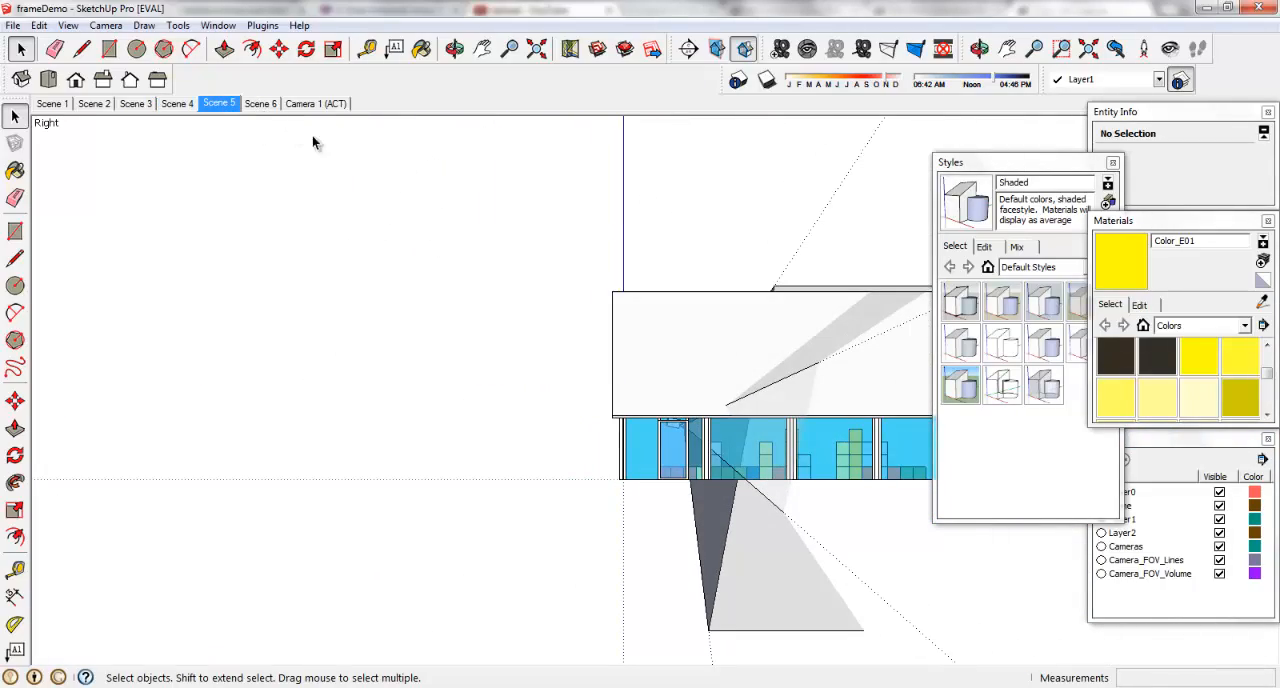
Select the Camera 1 group in Scene 5 and review its visibility across Scenes 1 to 4, returning to Scene 3.
left_click(808, 291)
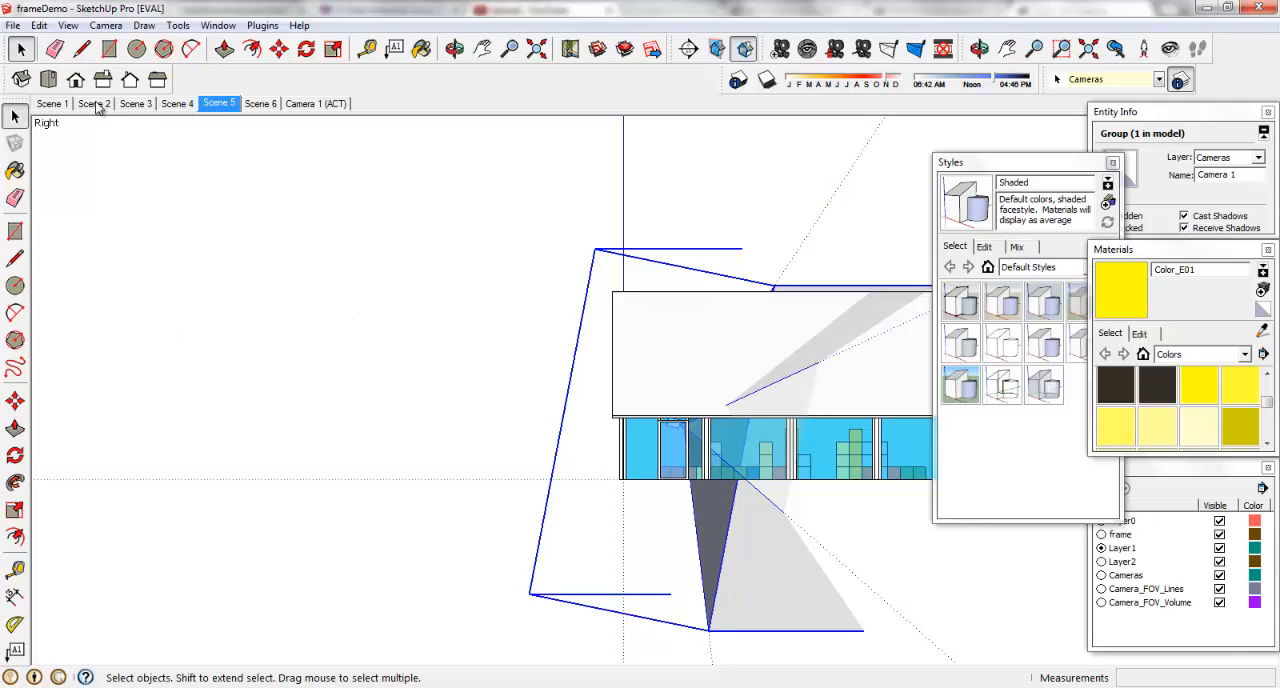
left_click(58, 106)
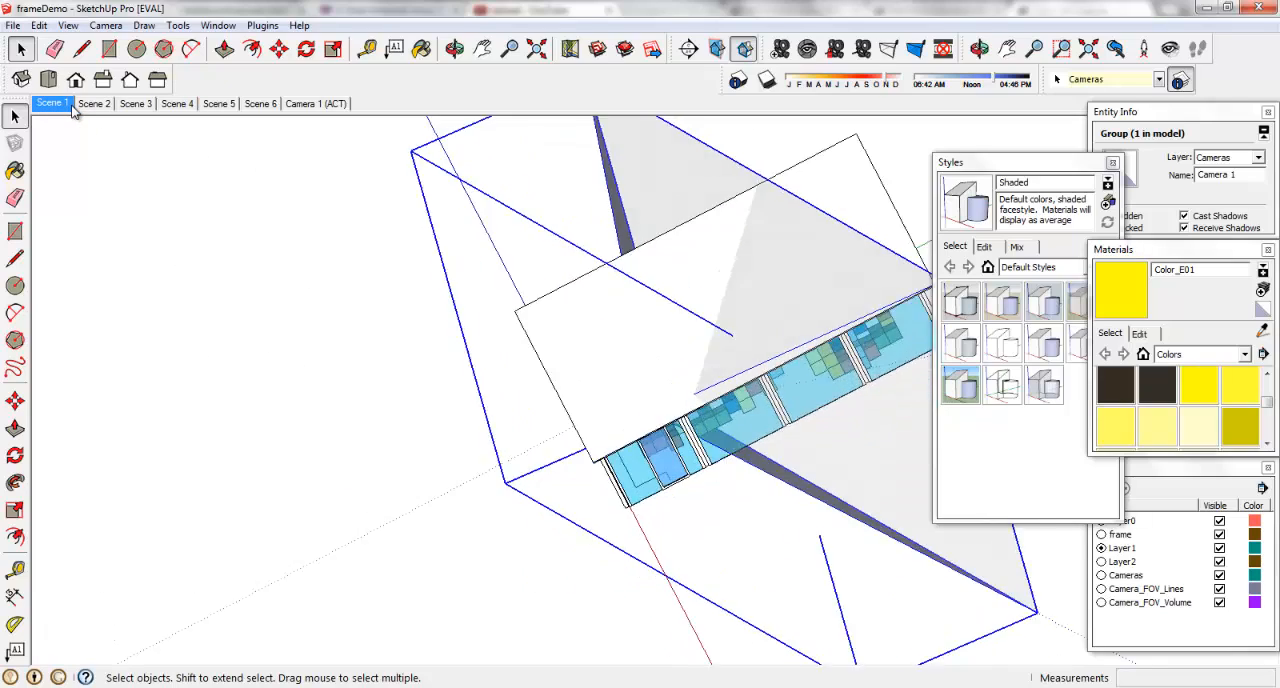
left_click(100, 104)
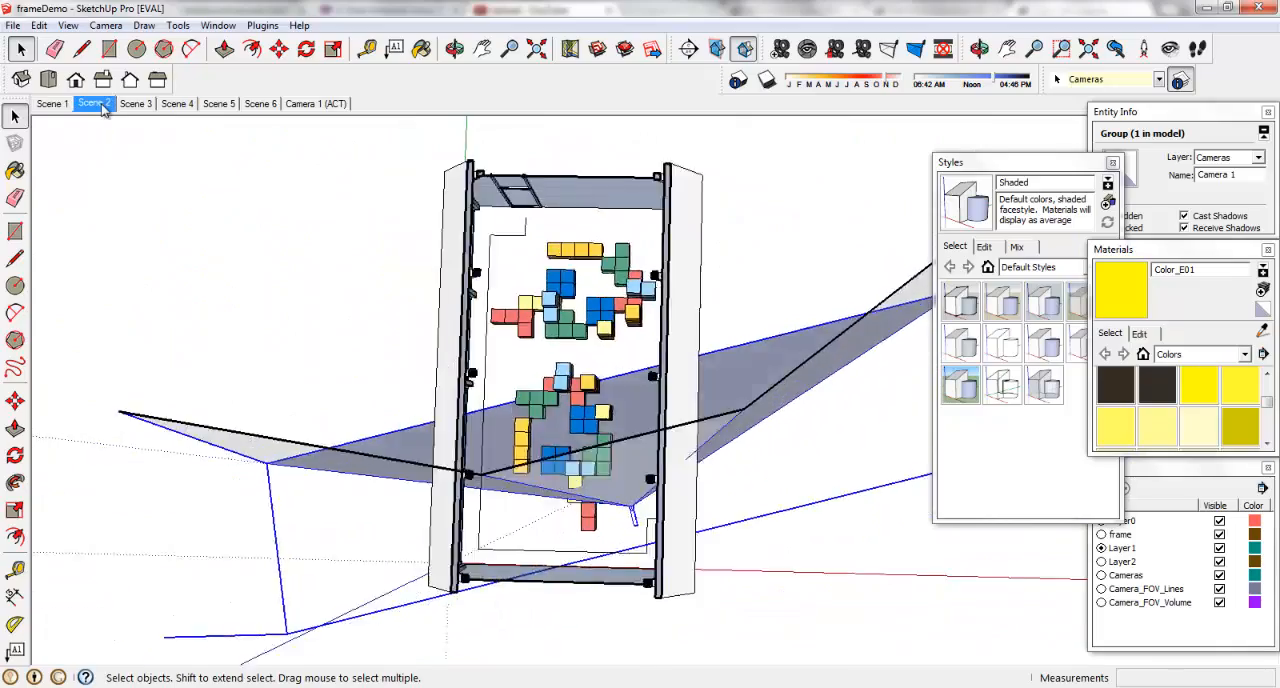
left_click(138, 104)
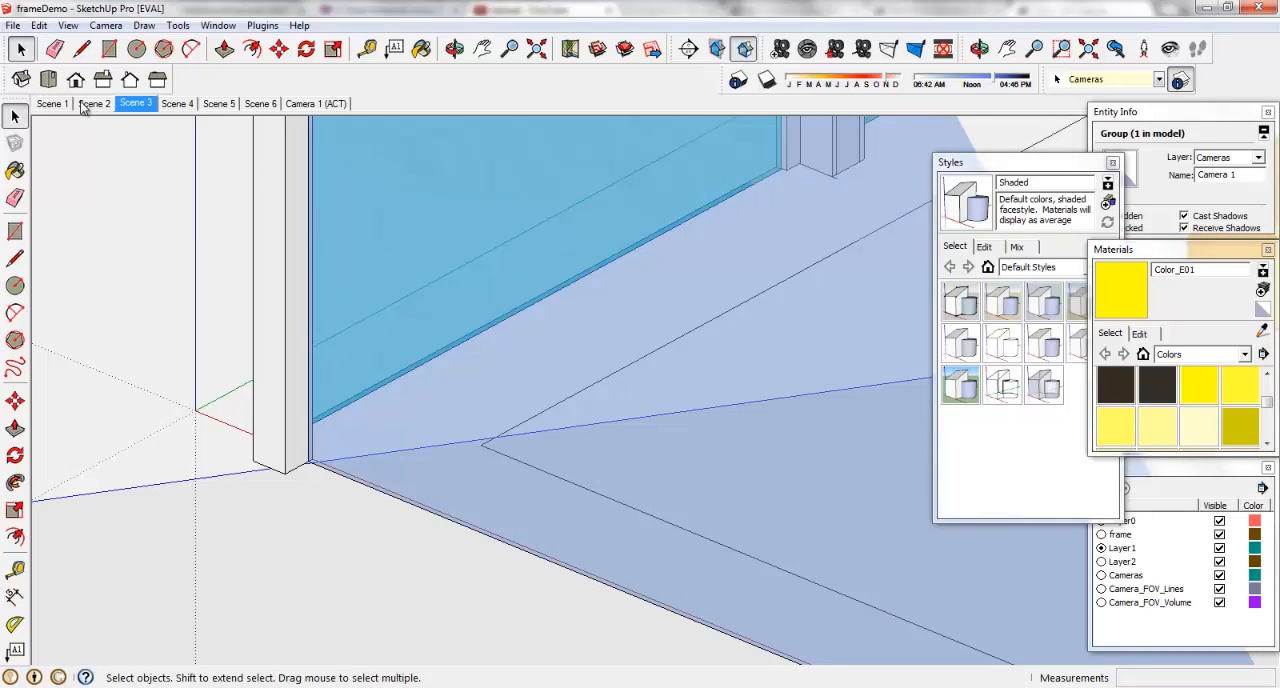
left_click(174, 104)
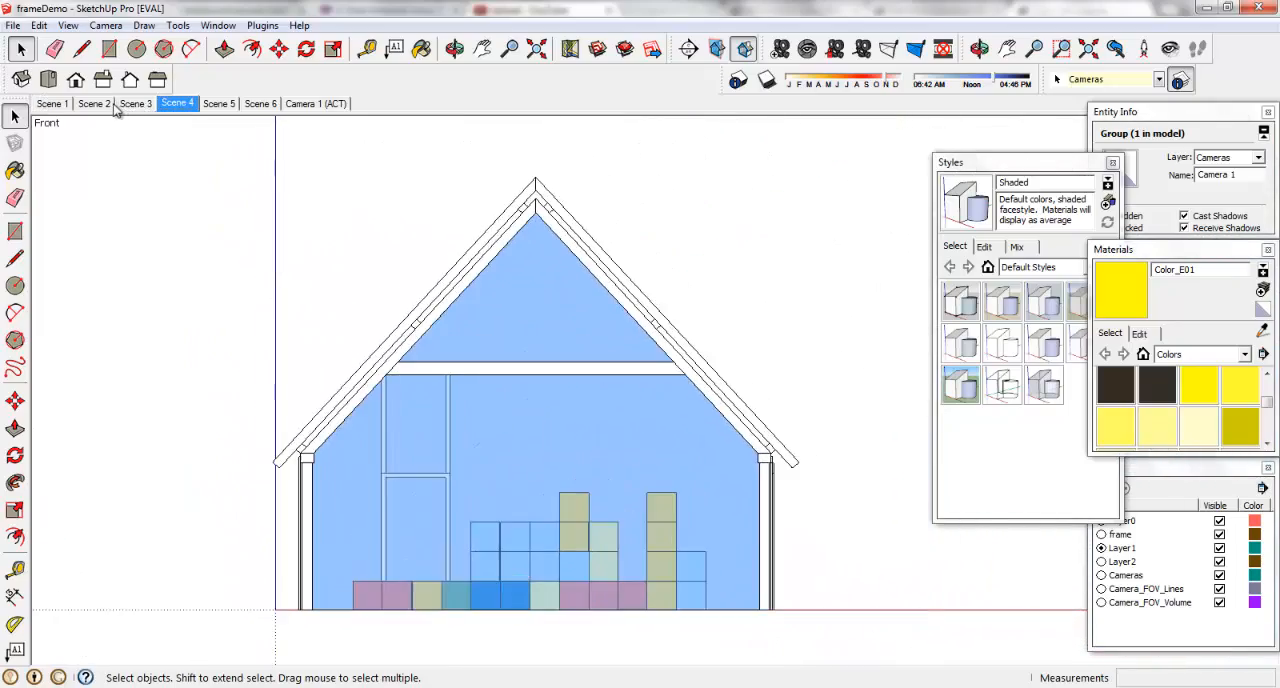
left_click(111, 104)
left_click(135, 104)
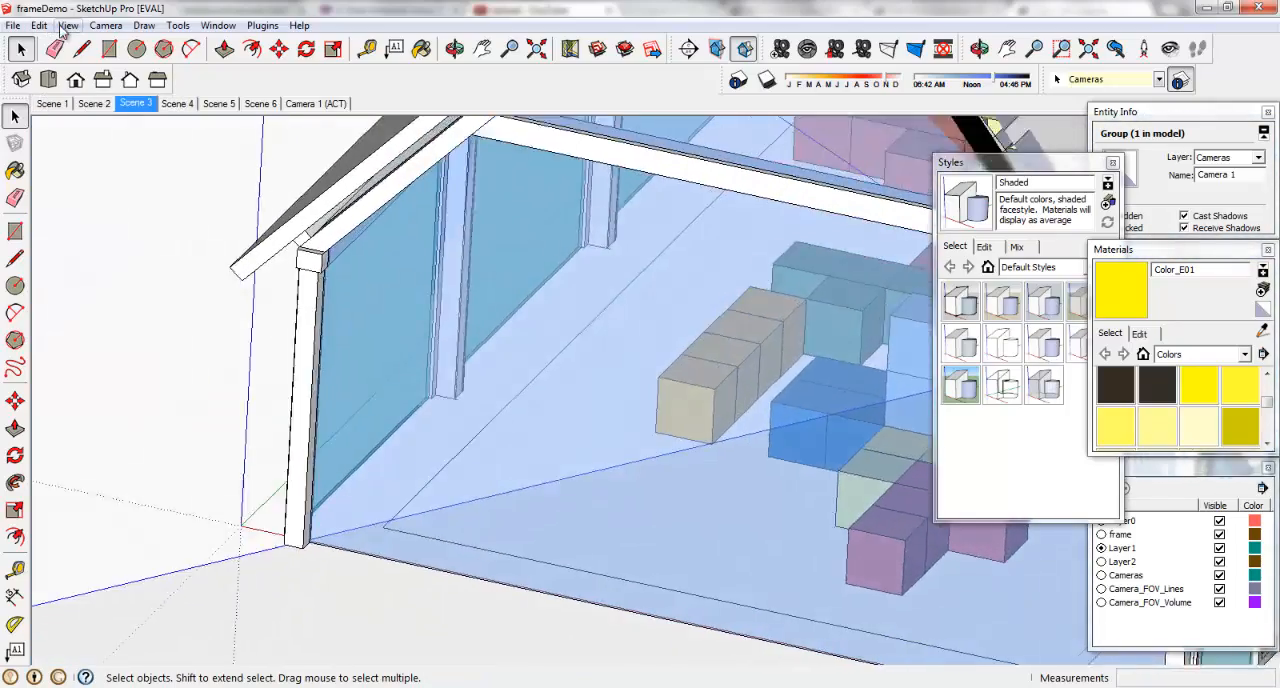
Review the model's animation settings for scene transitions and scene delay, glancing at the component settings as well.
left_click(68, 25)
mouse_move(182, 280)
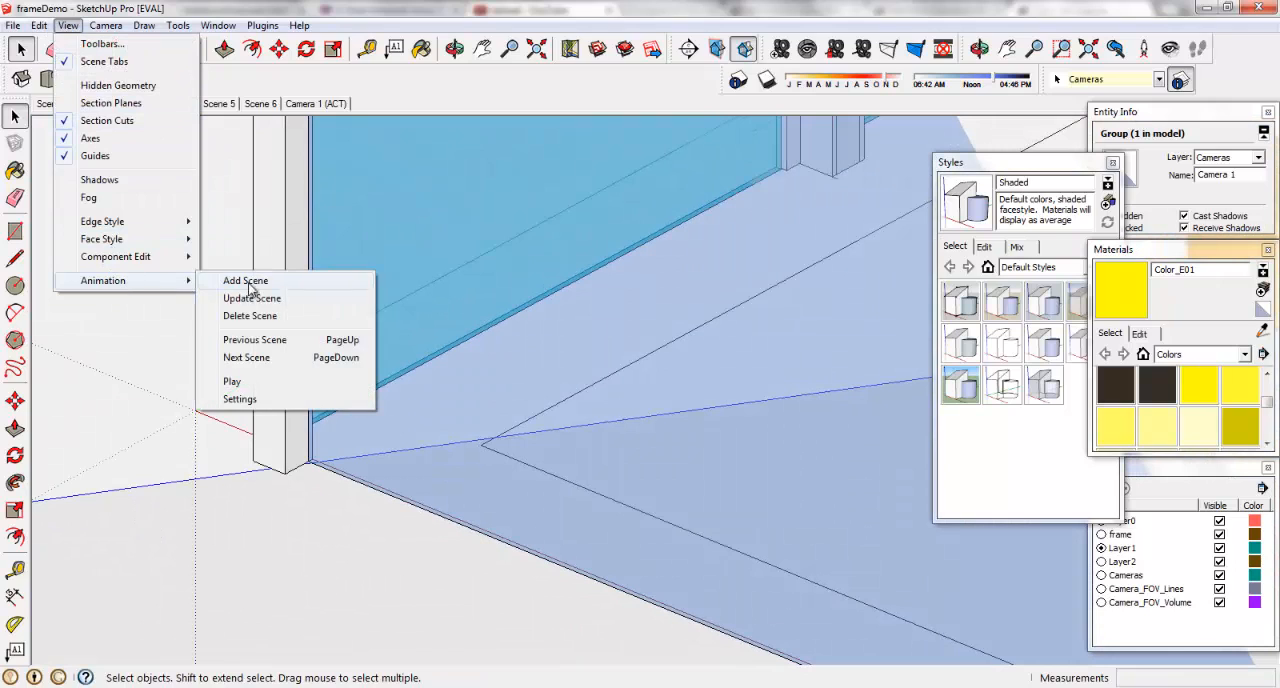
left_click(268, 399)
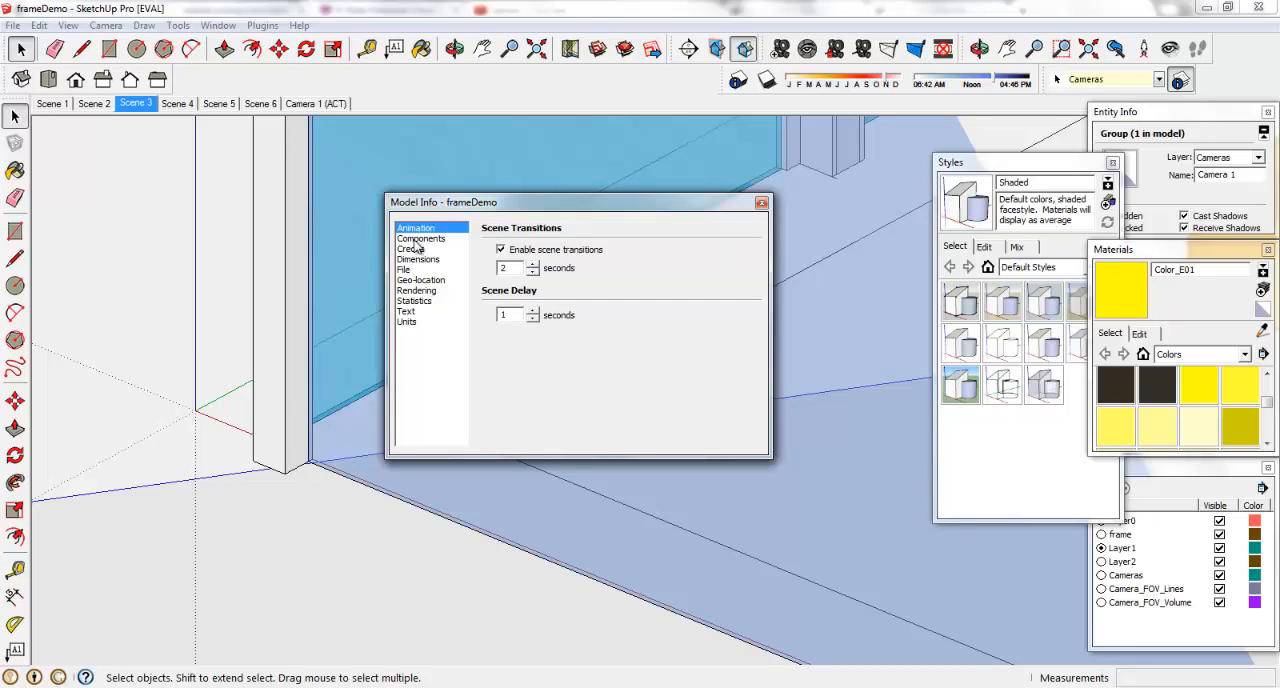
left_click(414, 239)
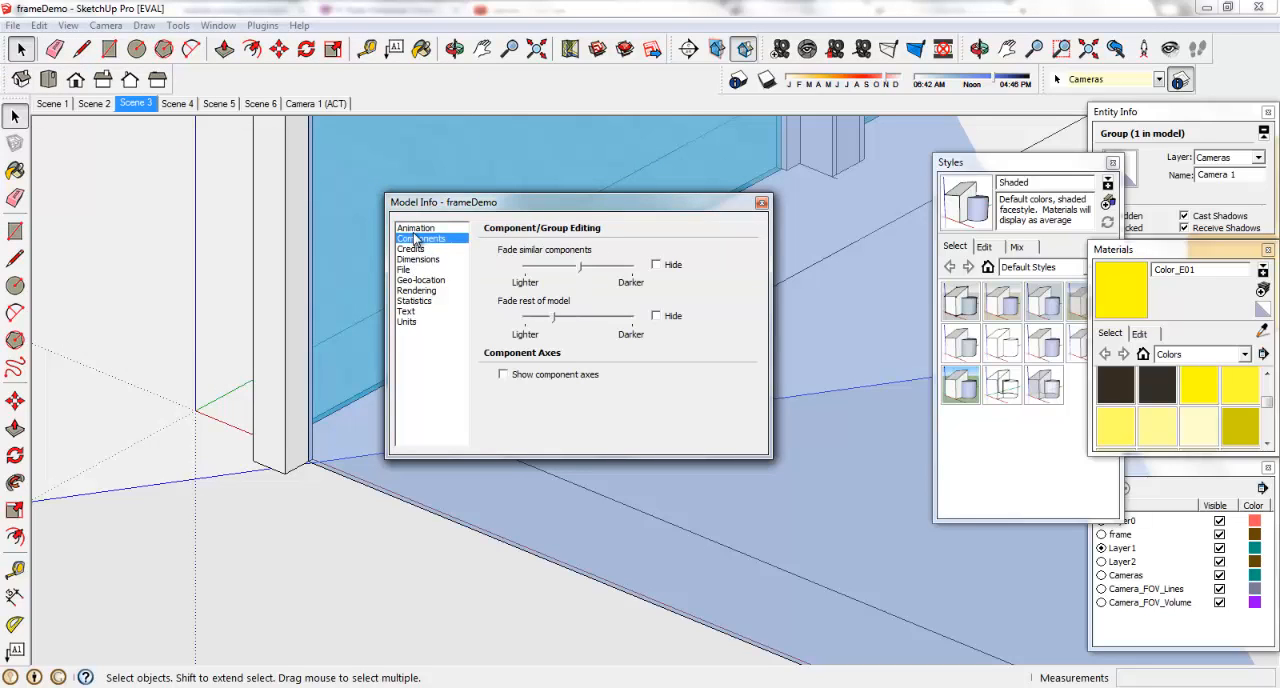
left_click(417, 229)
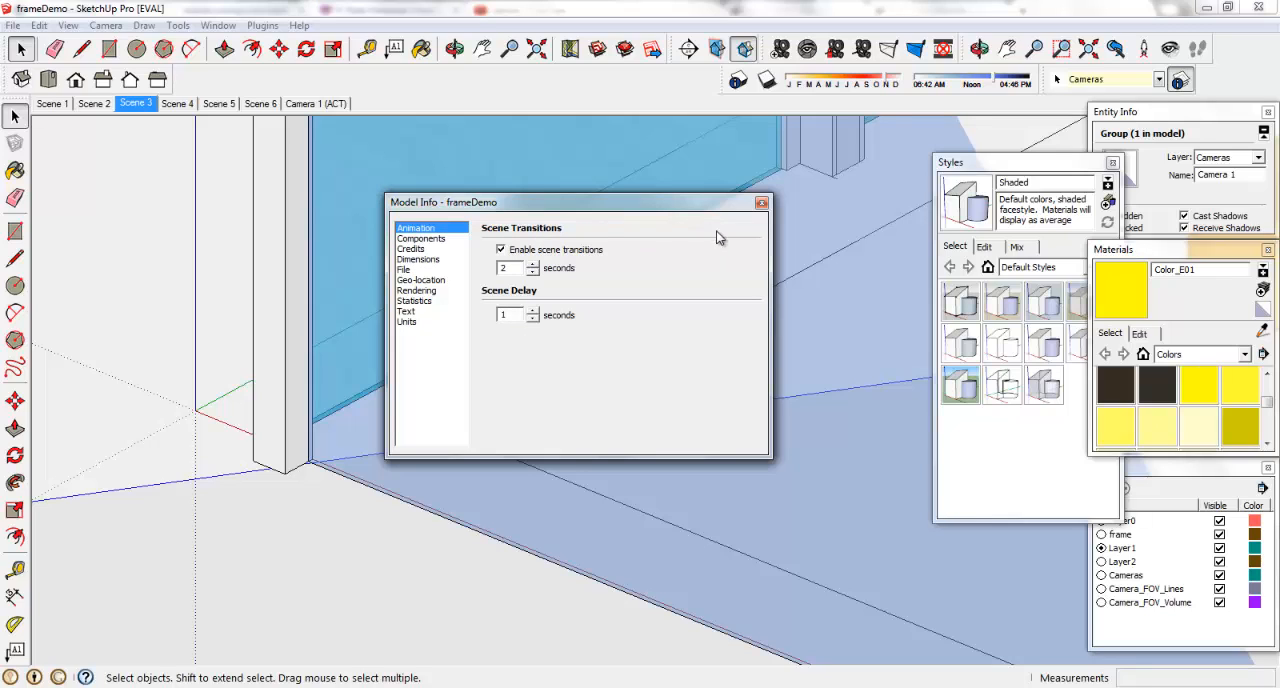
left_click(761, 202)
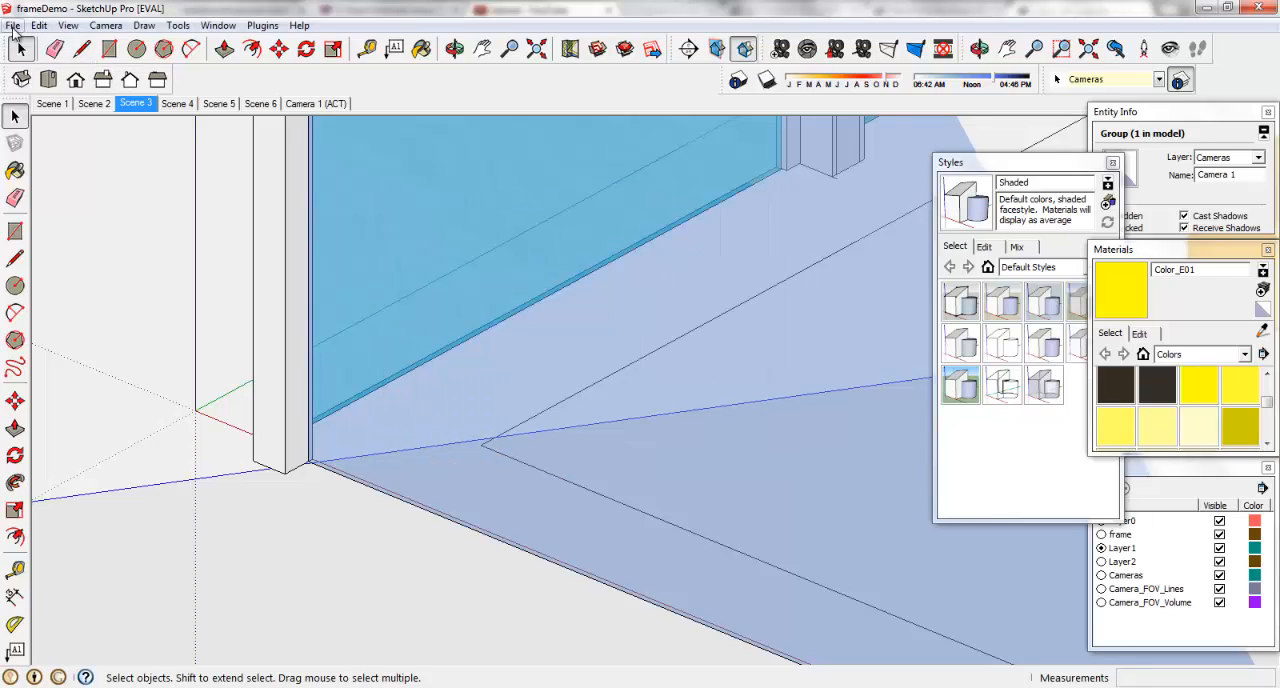
Try placing Scene 5 ahead of Scene 4 in the scene order, and move it back behind Scene 4.
left_click(13, 25)
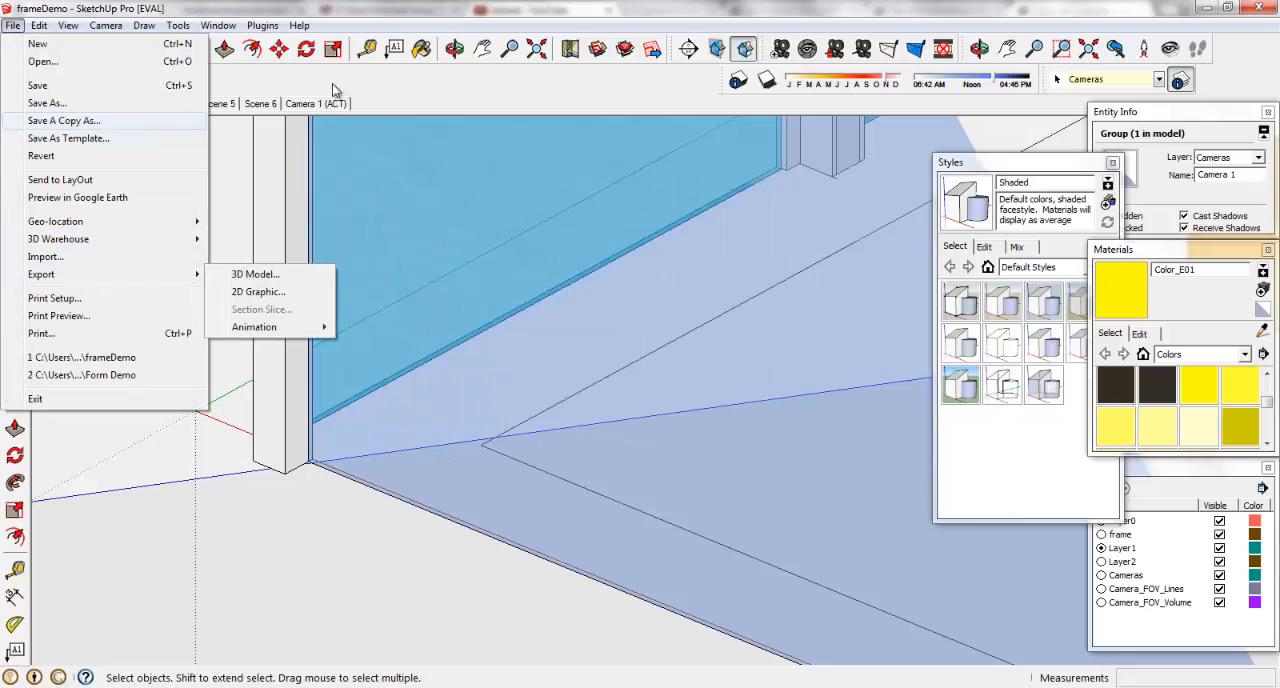
left_click(383, 84)
right_click(226, 104)
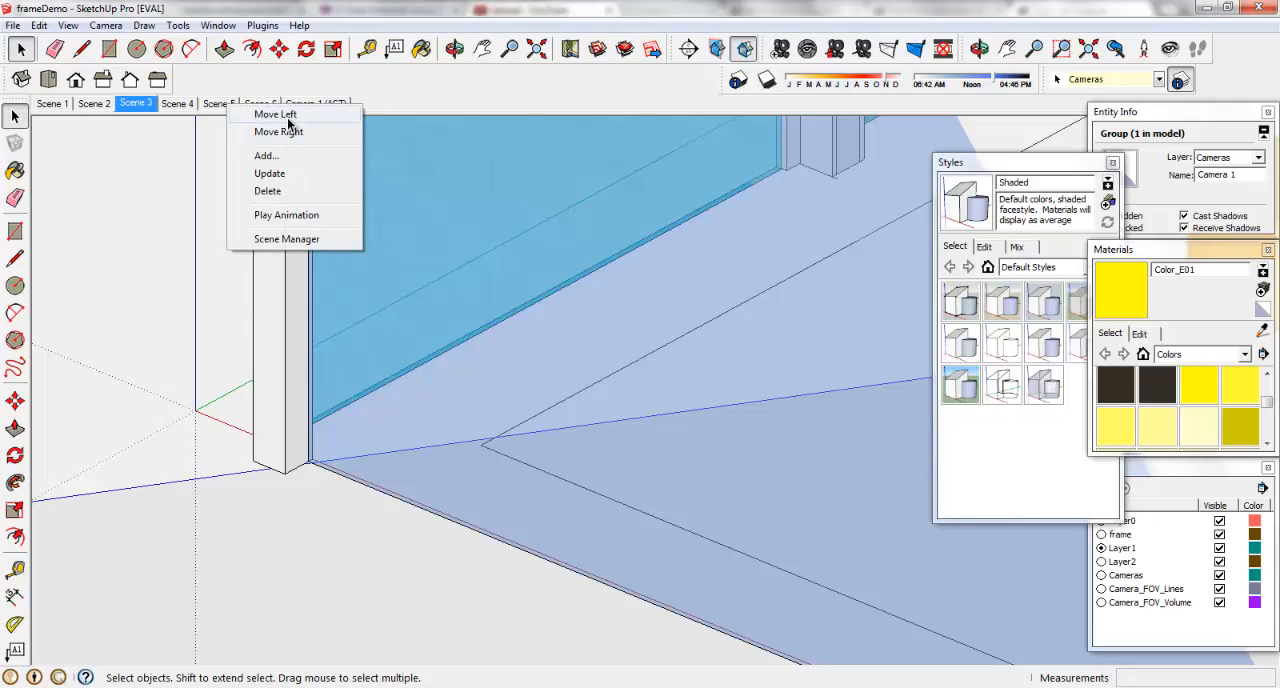
left_click(288, 122)
right_click(188, 104)
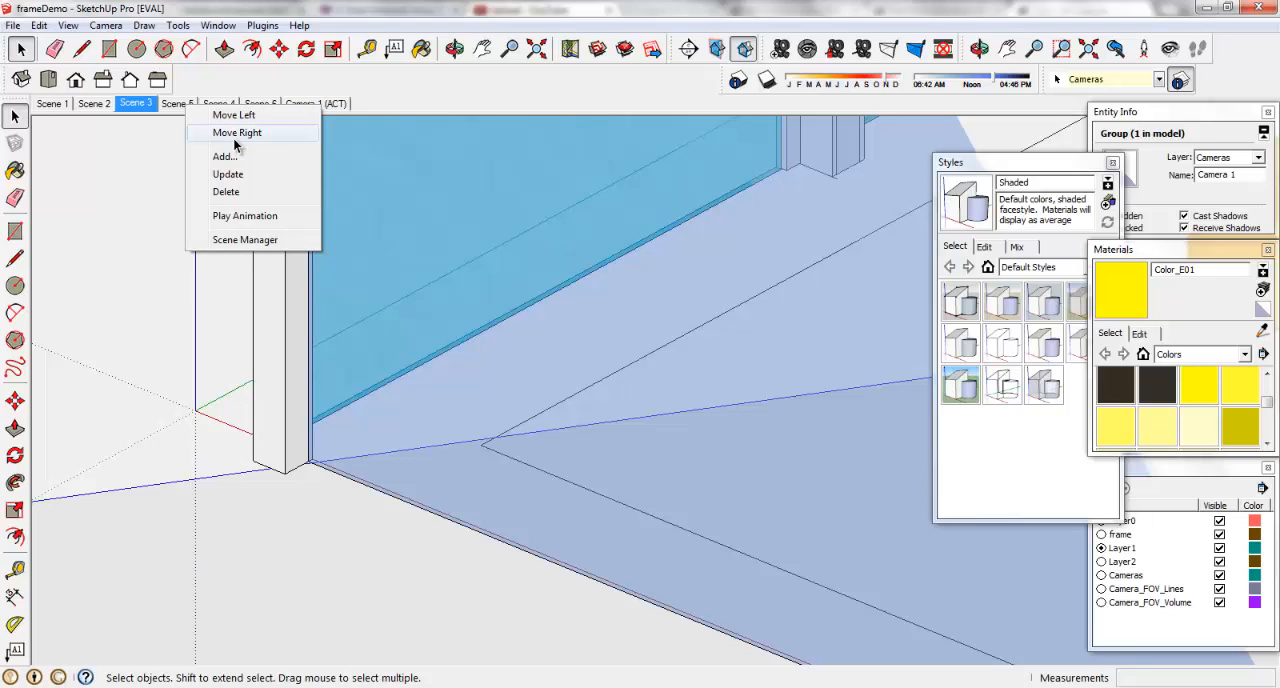
left_click(236, 134)
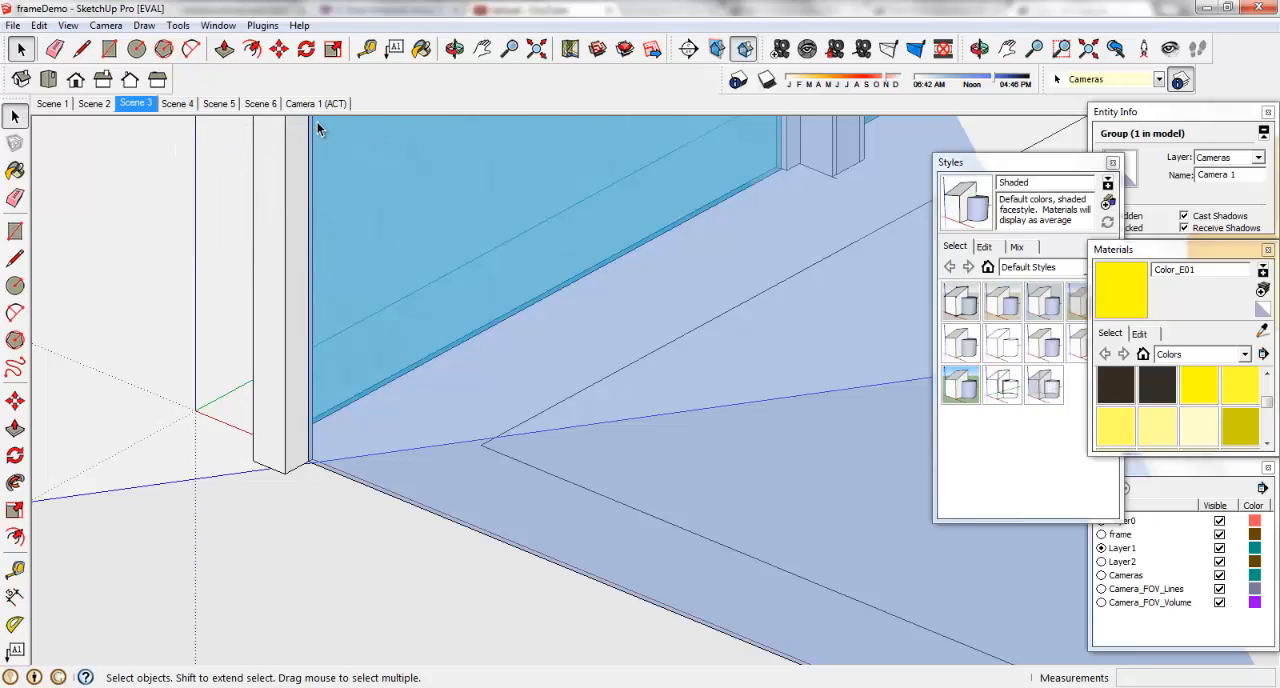
Set up a video export of the scene animation as an H264 codec/Mp4 file named frameDemo, and cancel the export.
left_click(14, 25)
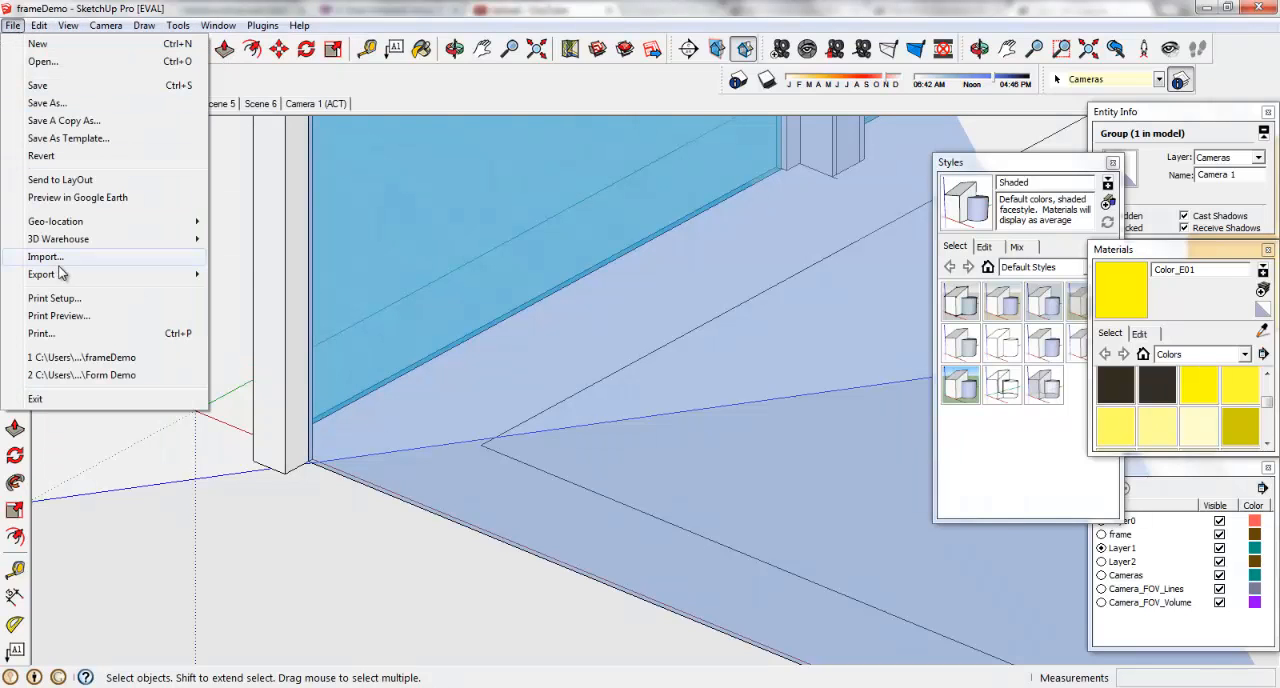
mouse_move(62, 275)
mouse_move(280, 333)
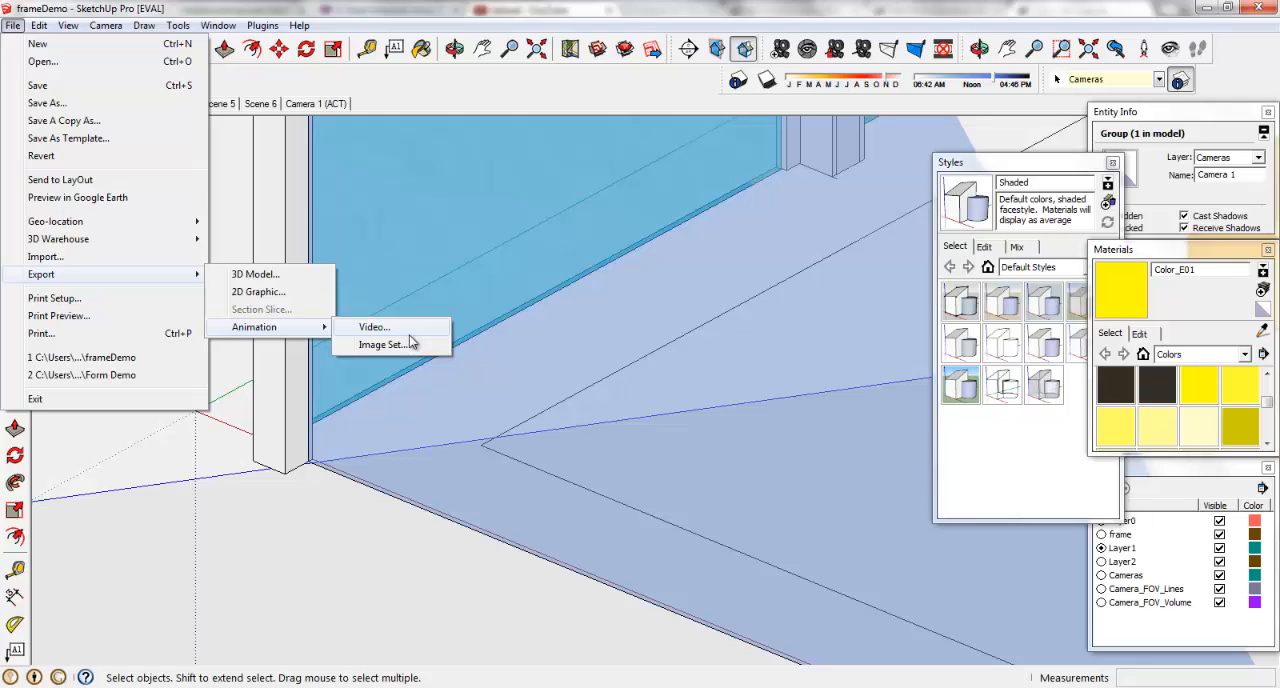
left_click(400, 329)
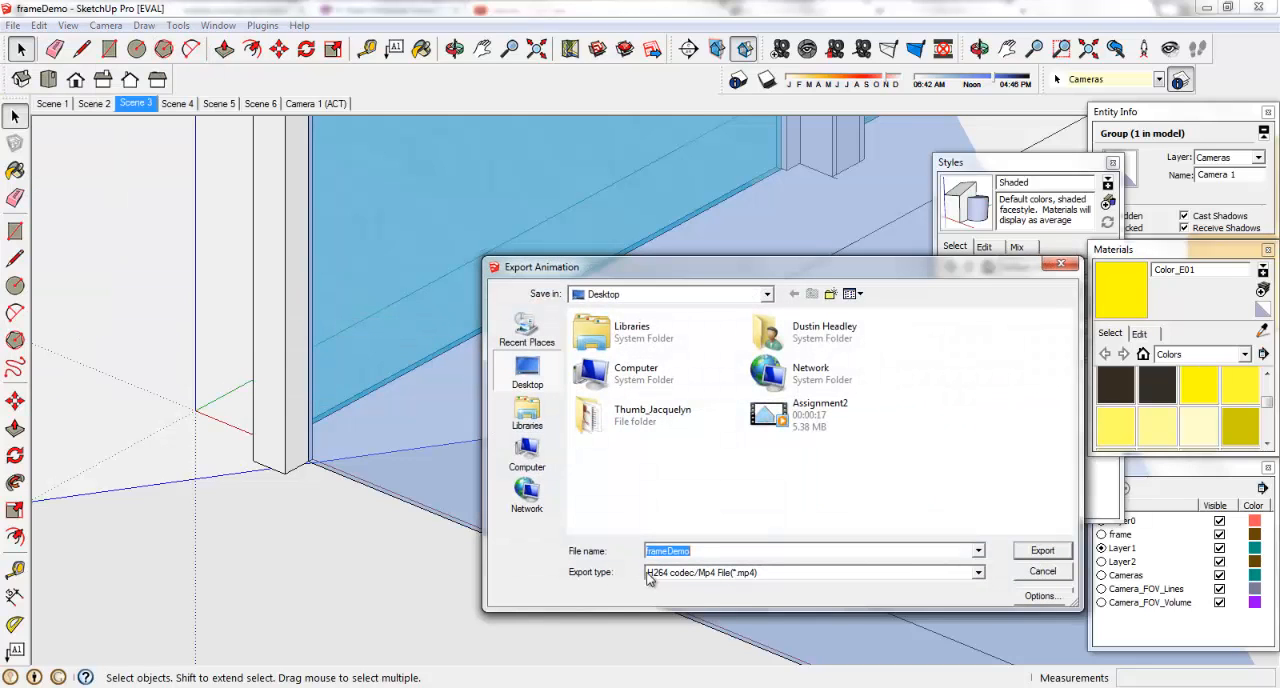
left_click(715, 578)
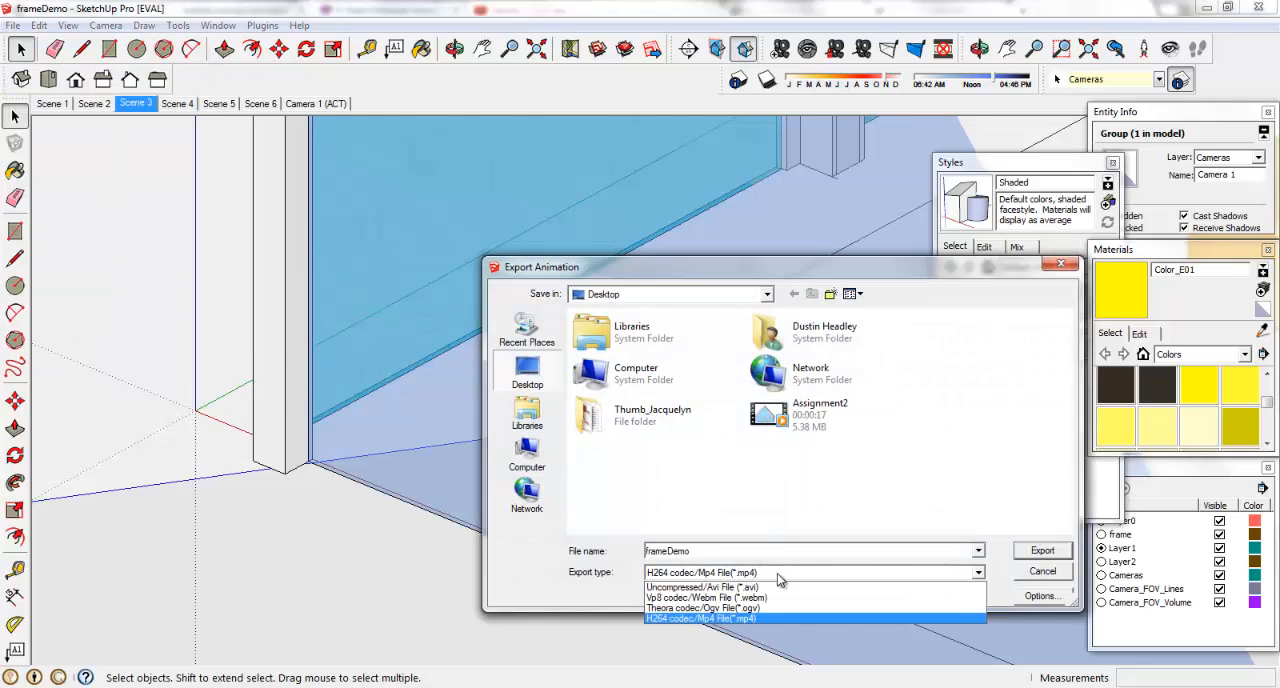
left_click(683, 620)
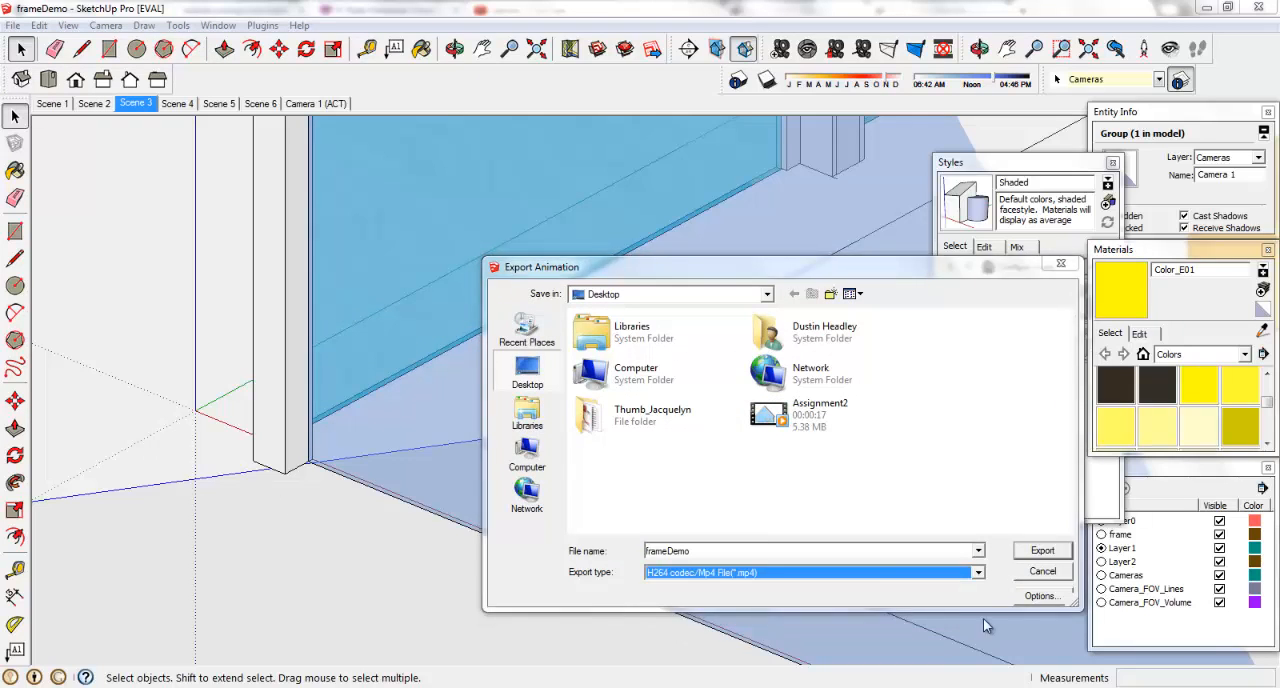
left_click(1048, 572)
Switch to the Desktop folder in Windows Explorer and play the Assignment2 MP4 video, closing the player when done.
left_click(88, 687)
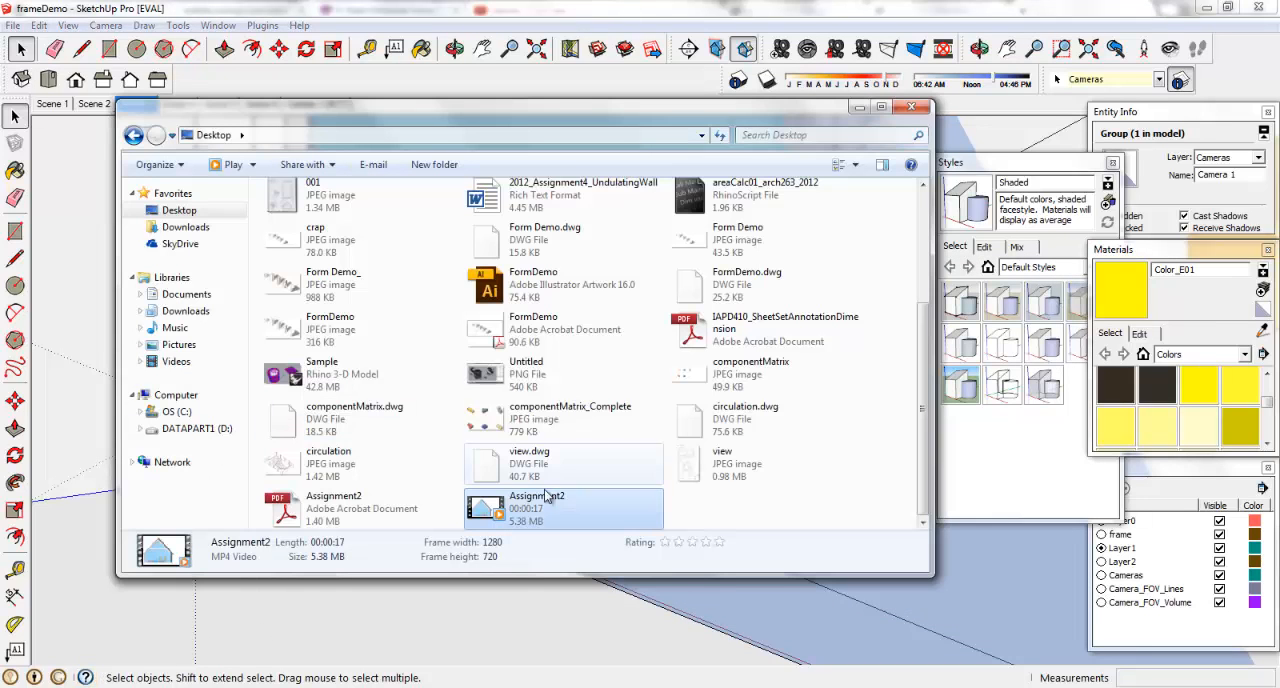
double_click(557, 519)
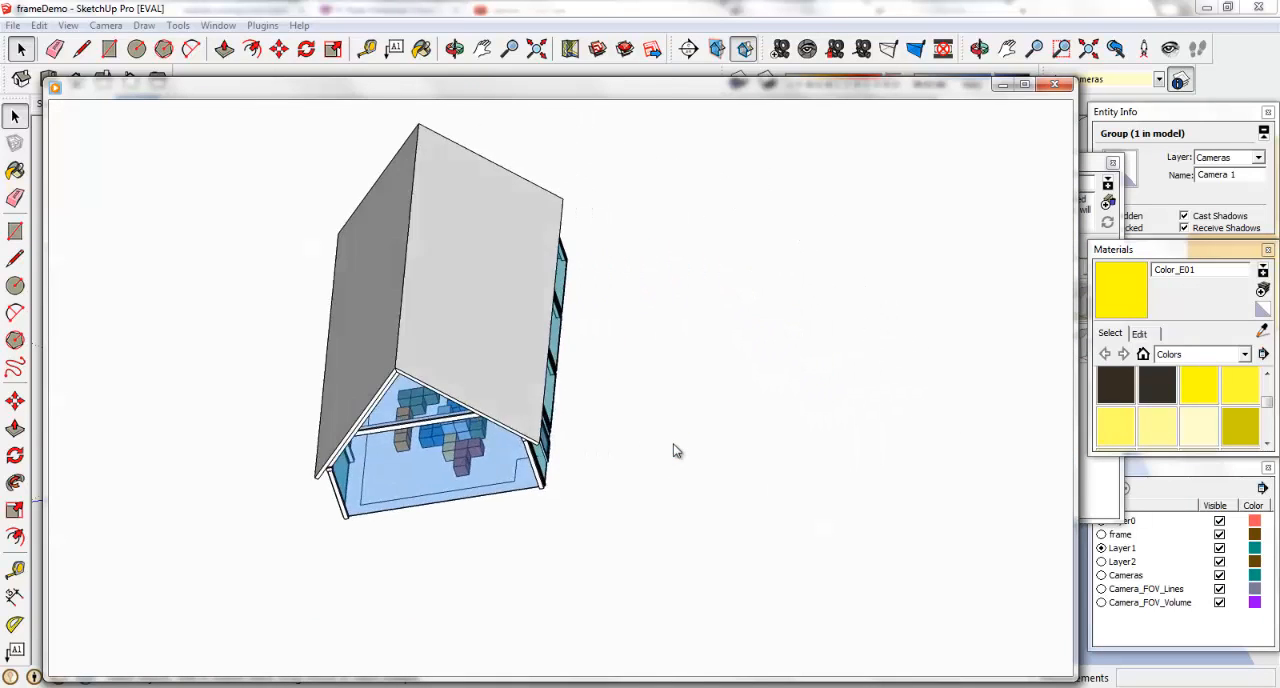
left_click(1057, 88)
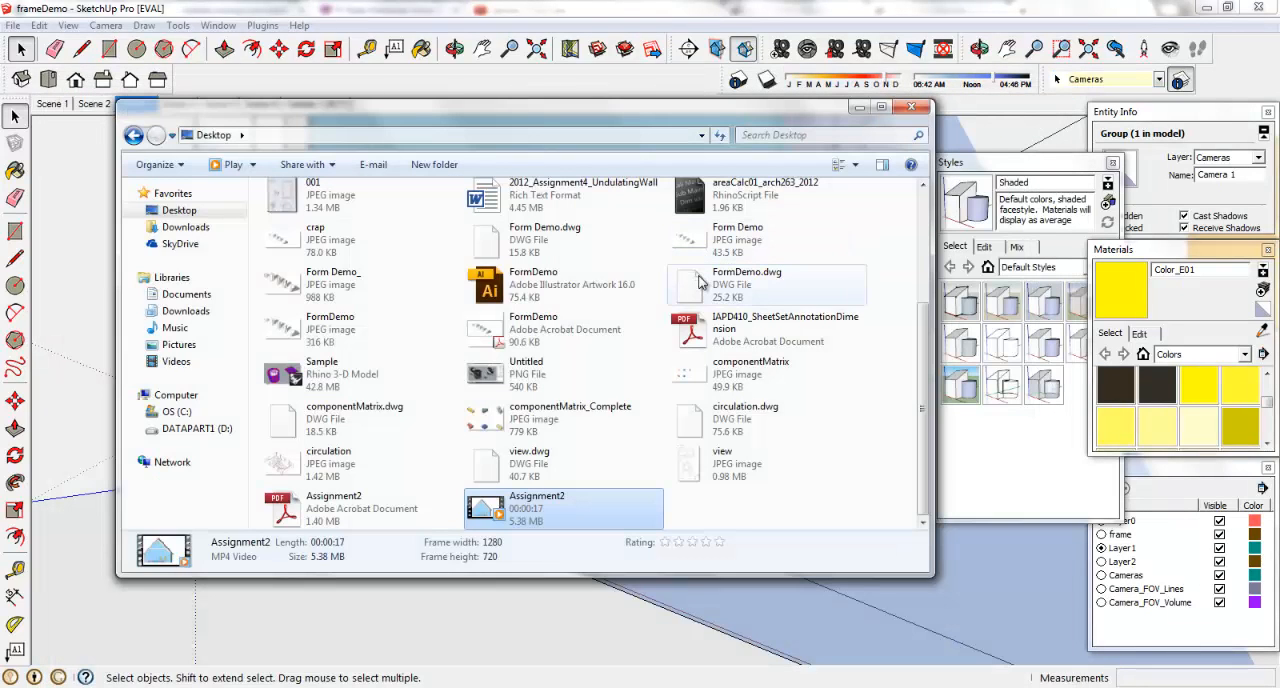